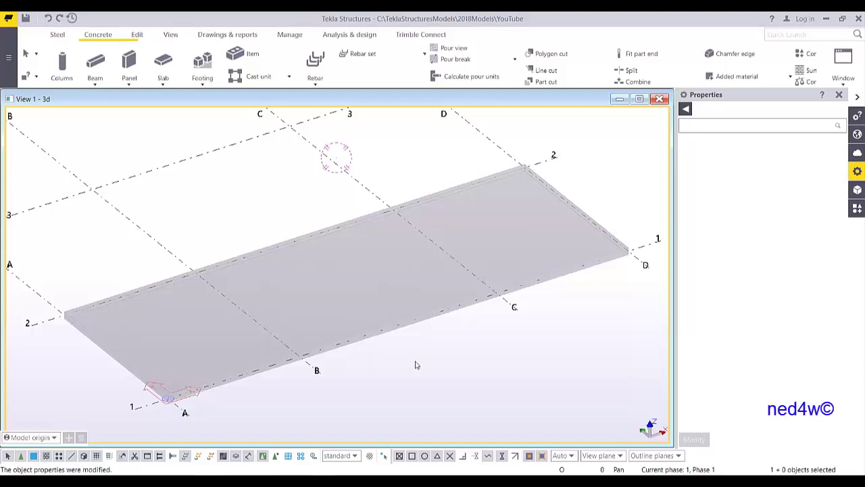
Step: Start a normal reinforcing bar group named REBAR with no hook at either the start or the end
middle_click_drag(416, 365, 401, 345)
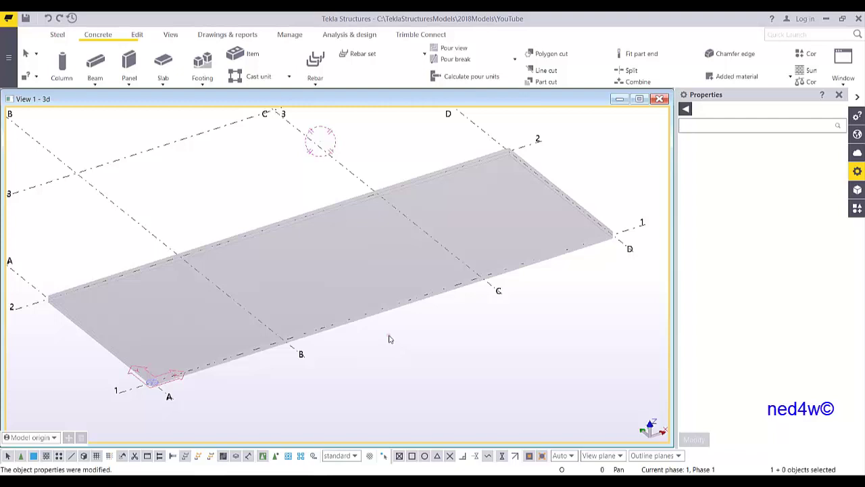
left_click(316, 82)
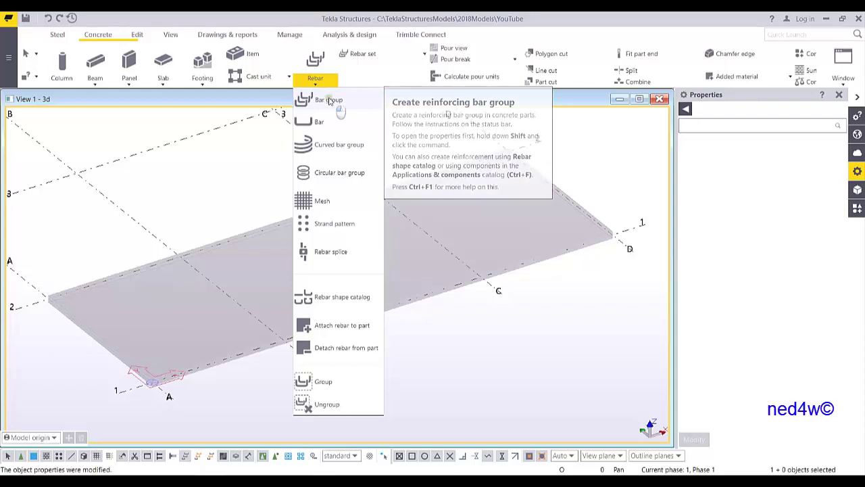
left_click(329, 101)
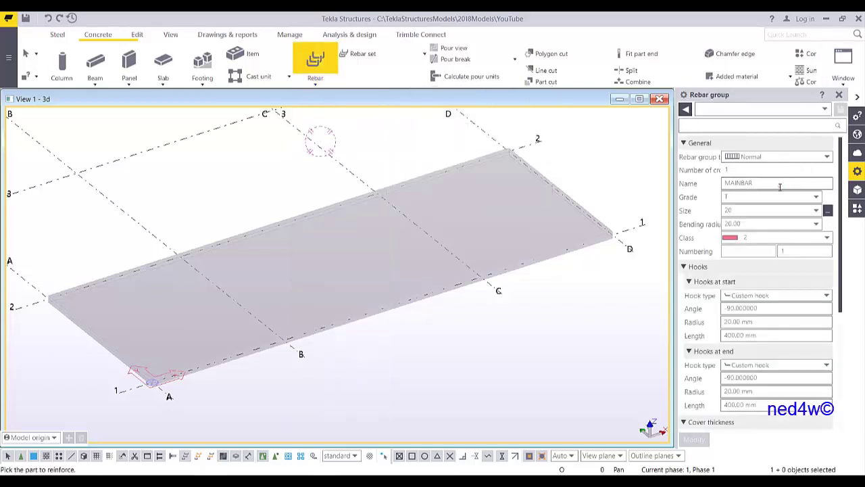
double_click(736, 183)
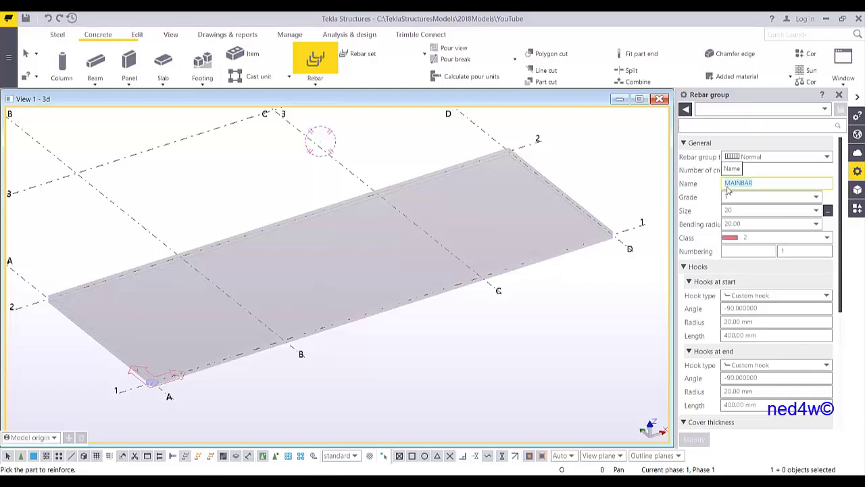
type("B")
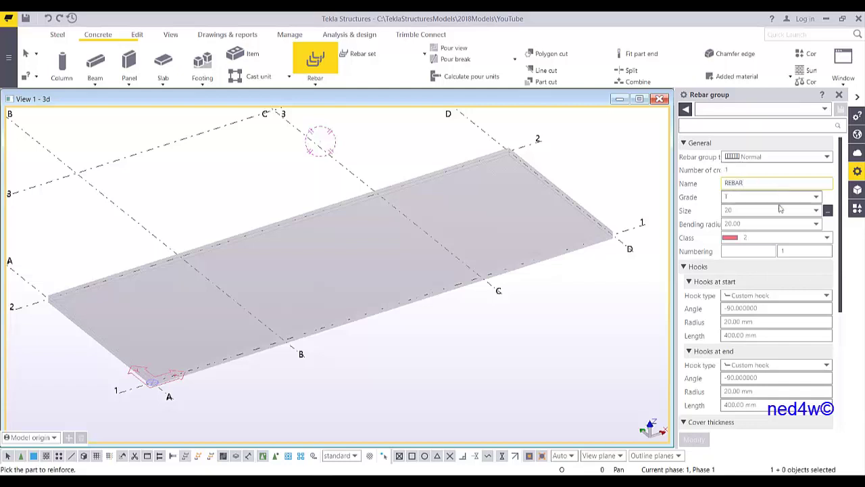
left_click(763, 297)
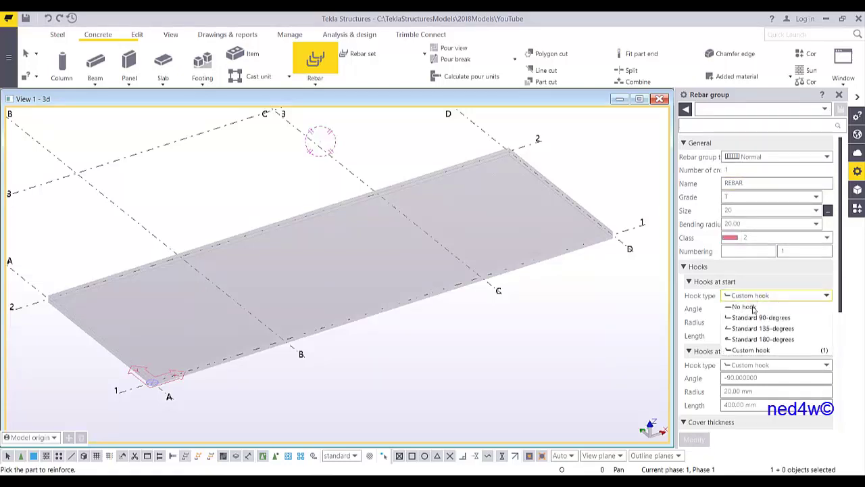
left_click(743, 306)
left_click(747, 365)
left_click(747, 377)
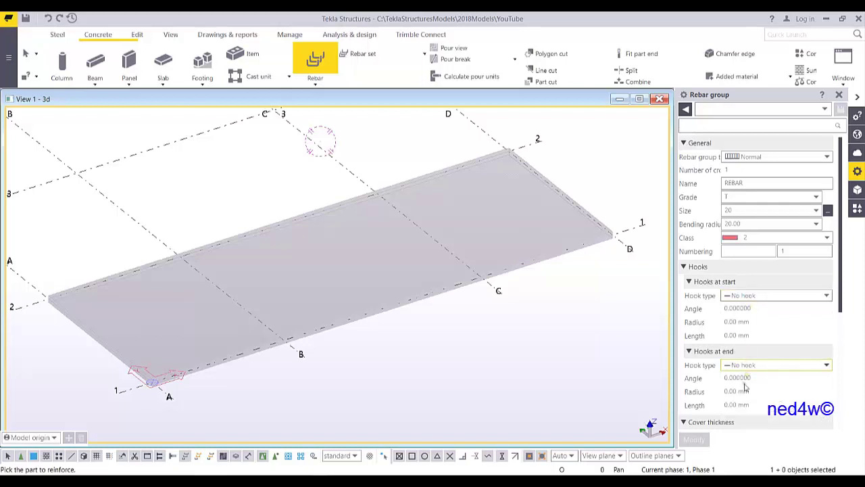
Step: Set the rebar group's cover thickness to 25 on plane, from plane, at the start and at the end
scroll(758, 372, "down", 3)
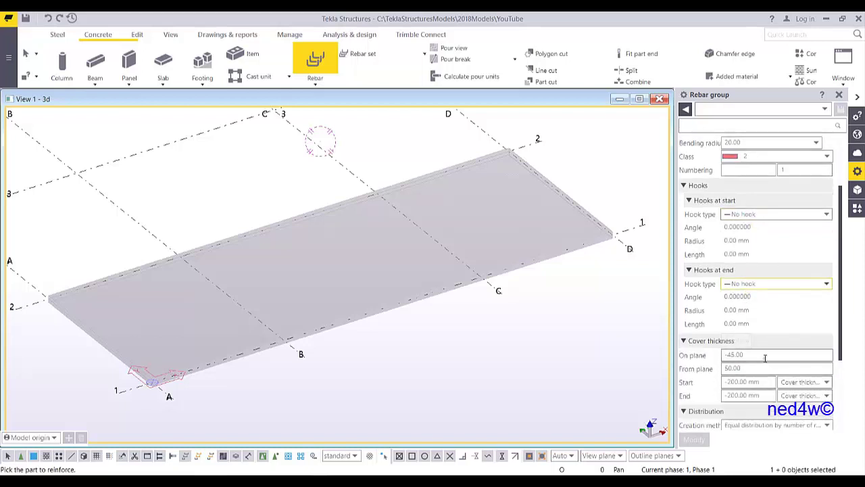
double_click(764, 355)
type("25")
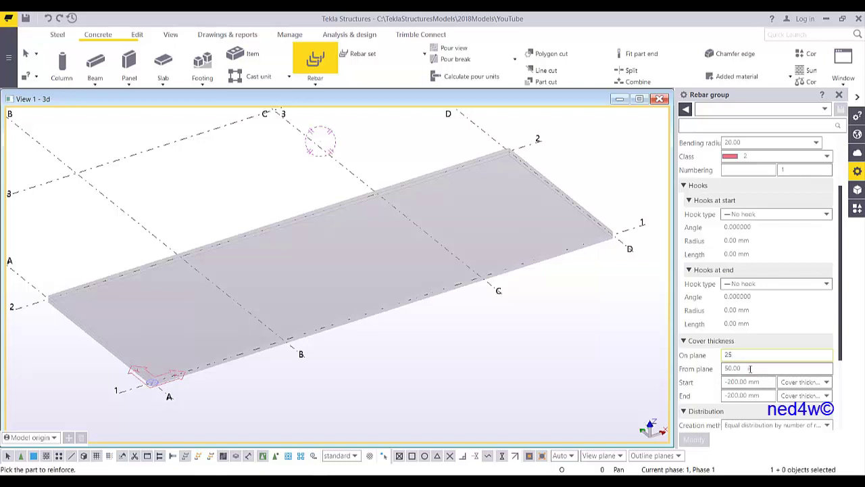
double_click(750, 369)
type("25")
double_click(763, 382)
type("25")
double_click(766, 396)
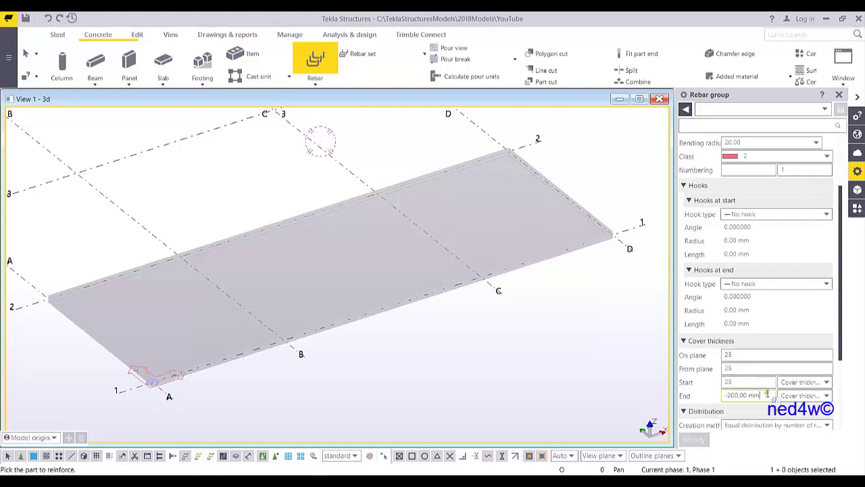
type("25")
Step: Distribute the bars equally by target spacing, with a target spacing of 200 mm
scroll(792, 434, "down", 1)
scroll(793, 434, "down", 1)
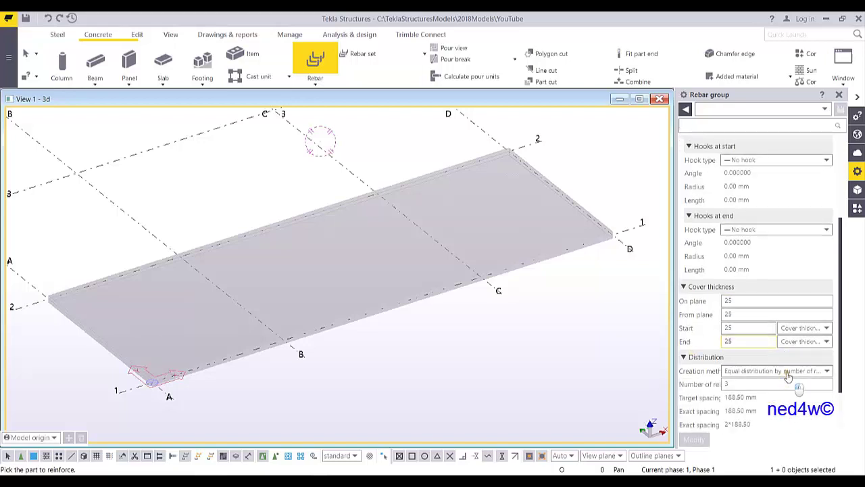
left_click(777, 372)
left_click(771, 392)
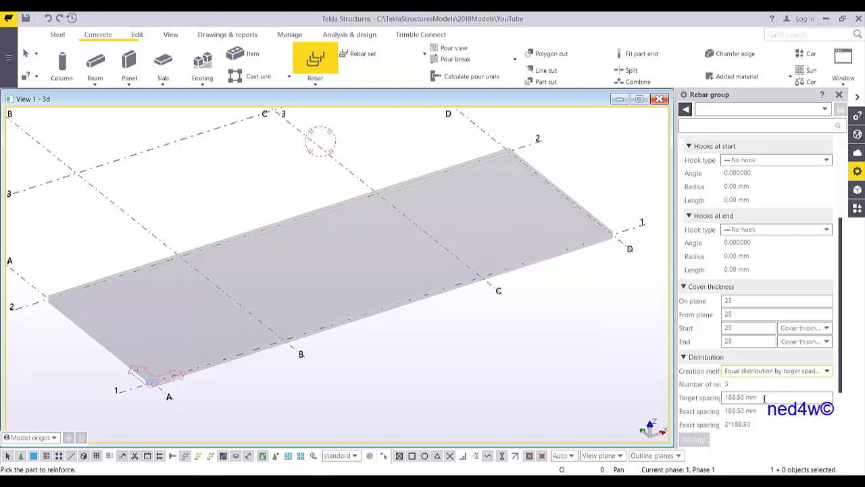
type("200")
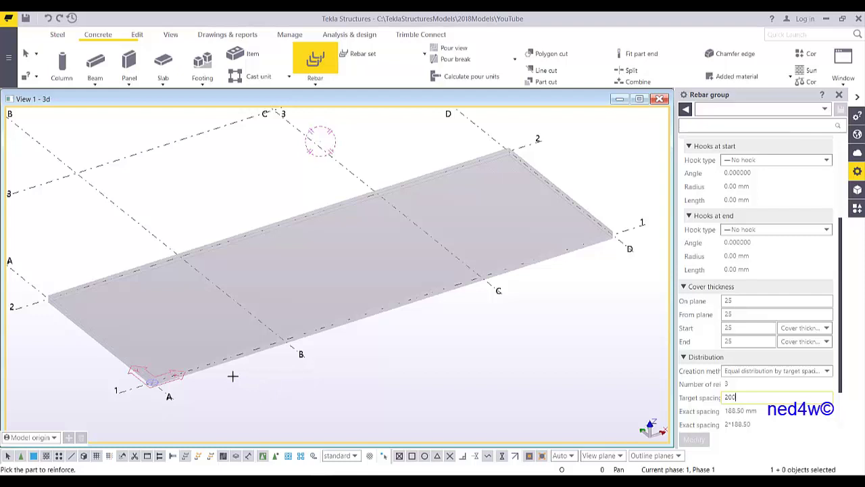
Step: Choose the slab as the part to reinforce and define a straight bar along grid 1 from grid A to grid D
left_click(217, 359)
scroll(157, 376, "up", 6)
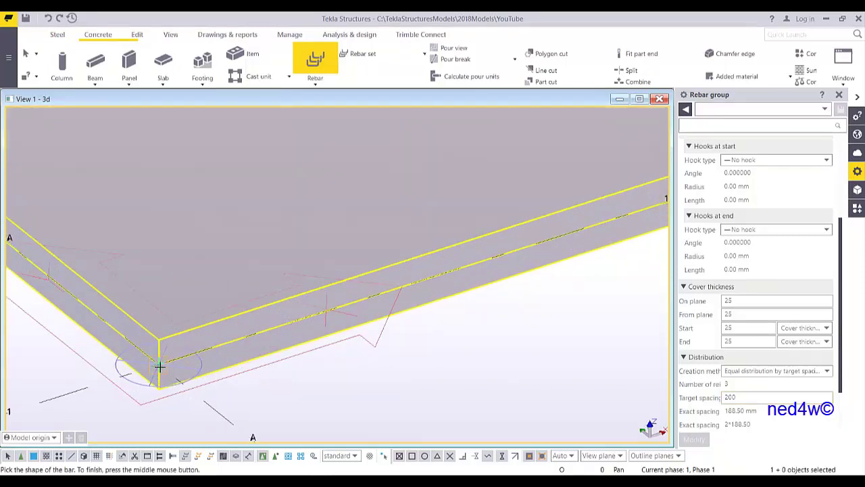
left_click(160, 367)
scroll(297, 391, "down", 6)
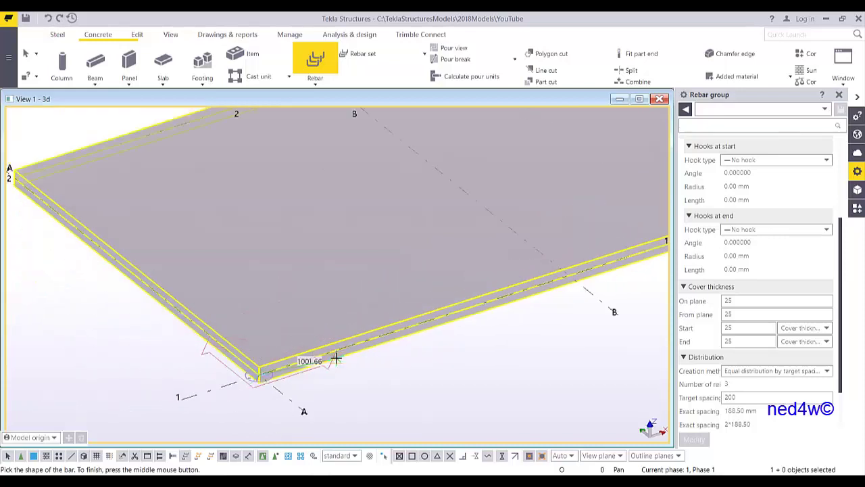
middle_click_drag(539, 314, 225, 347)
scroll(612, 193, "up", 4)
middle_click_drag(649, 200, 554, 239)
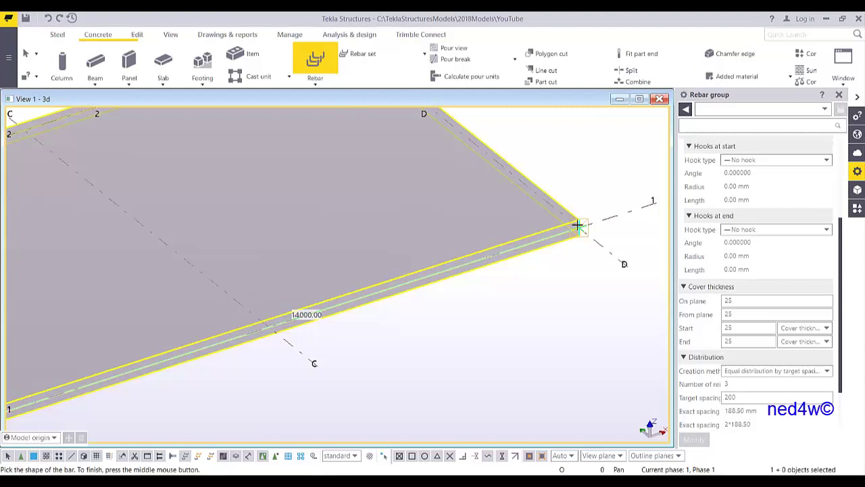
left_click(578, 224)
middle_click(599, 187)
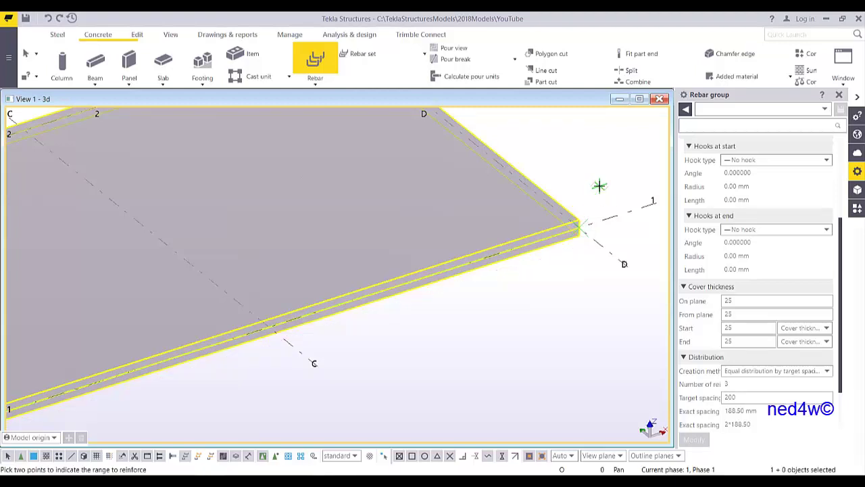
Step: Set the reinforcement range along grid A from grid 1 to grid 2 to create the rebar group
scroll(599, 192, "down", 2)
scroll(598, 192, "down", 2)
scroll(404, 251, "up", 5)
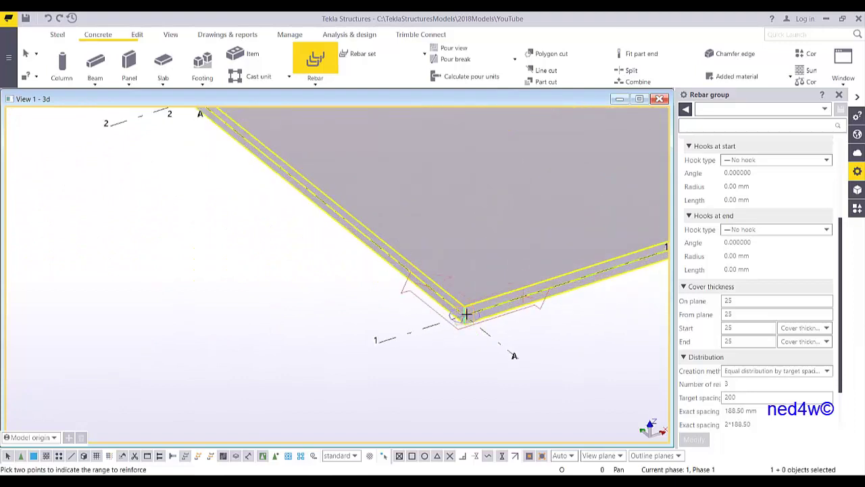
left_click(467, 314)
middle_click_drag(224, 205, 265, 340)
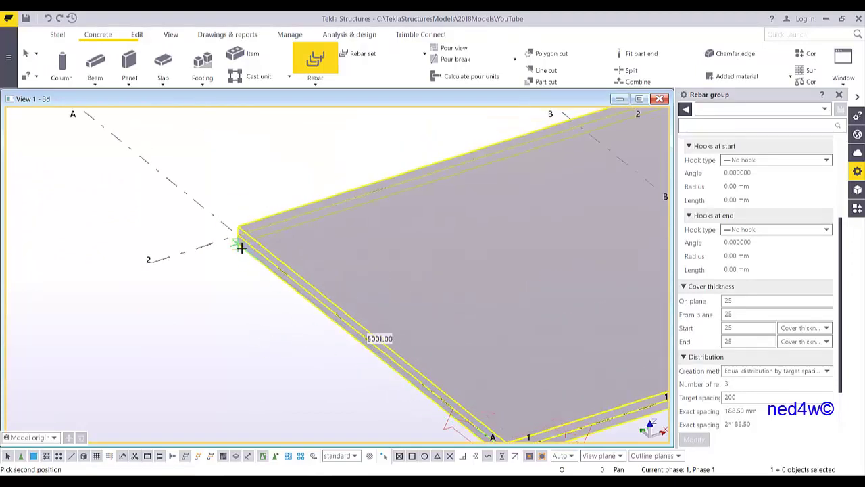
scroll(237, 238, "up", 2)
left_click(233, 229)
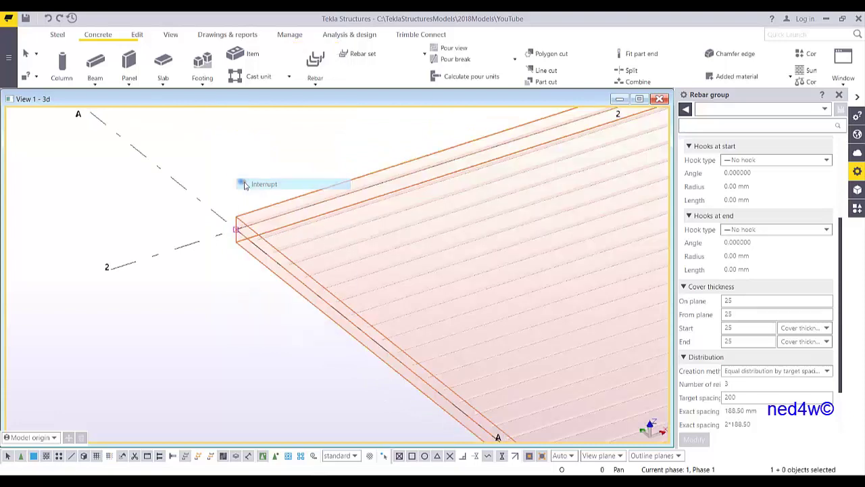
Step: Examine the rebar group along the whole slab from several angles in the 3D view
scroll(377, 319, "up", 3)
mouse_move(438, 342)
middle_mouse_down("ctrl")
mouse_move(500, 276)
mouse_move(518, 311)
mouse_move(414, 324)
mouse_move(278, 311)
middle_mouse_up("ctrl")
scroll(280, 310, "down", 3)
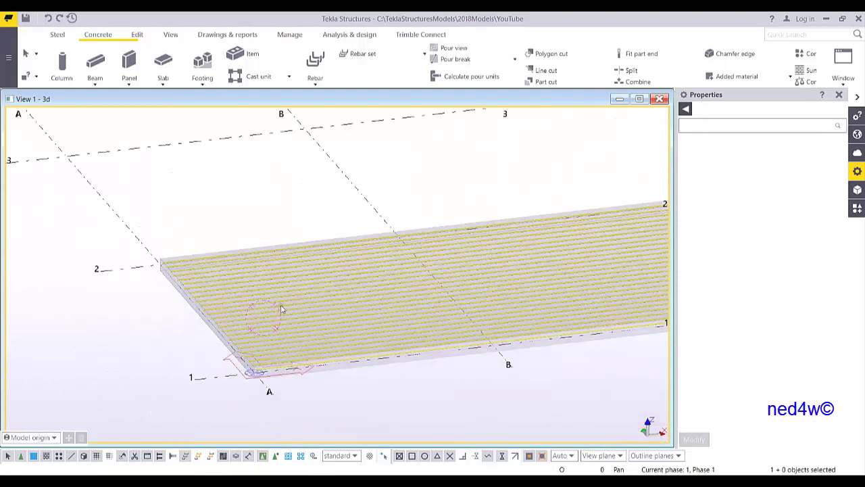
middle_click_drag(467, 320, 388, 344)
scroll(394, 347, "down", 1)
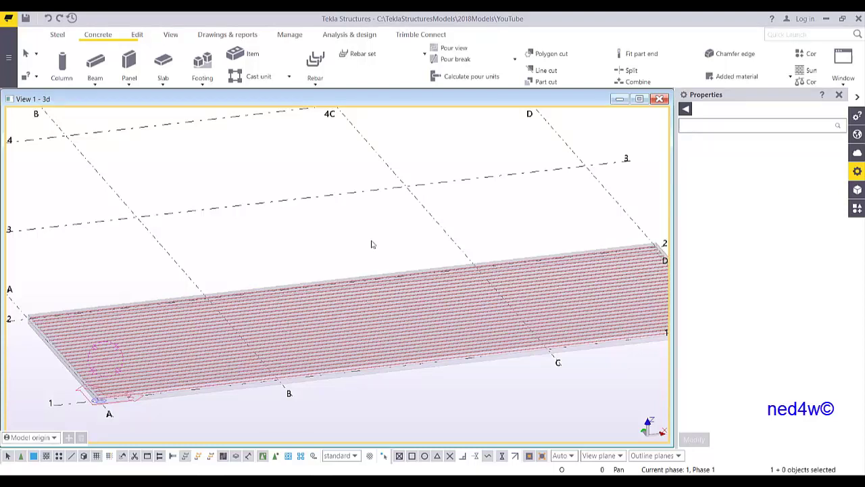
middle_click_drag(316, 345, 326, 349)
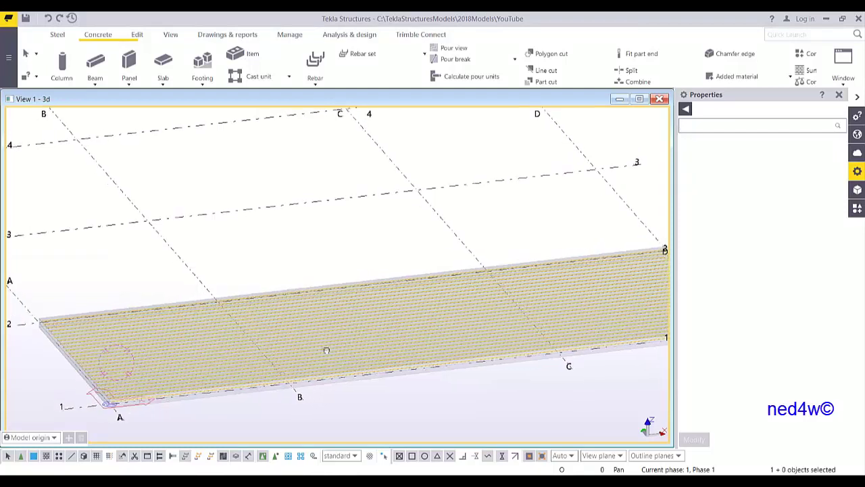
scroll(408, 327, "down", 1)
middle_click_drag(406, 328, 317, 359)
scroll(323, 332, "down", 1)
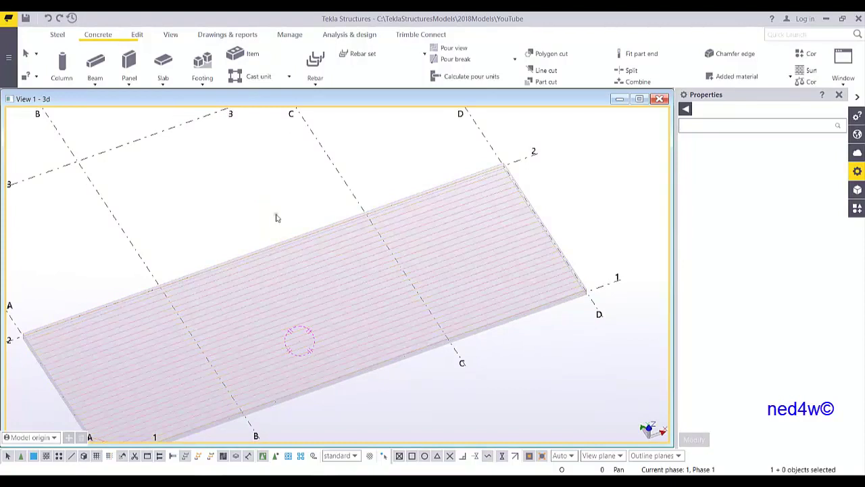
middle_click_drag(288, 280, 332, 293, "ctrl")
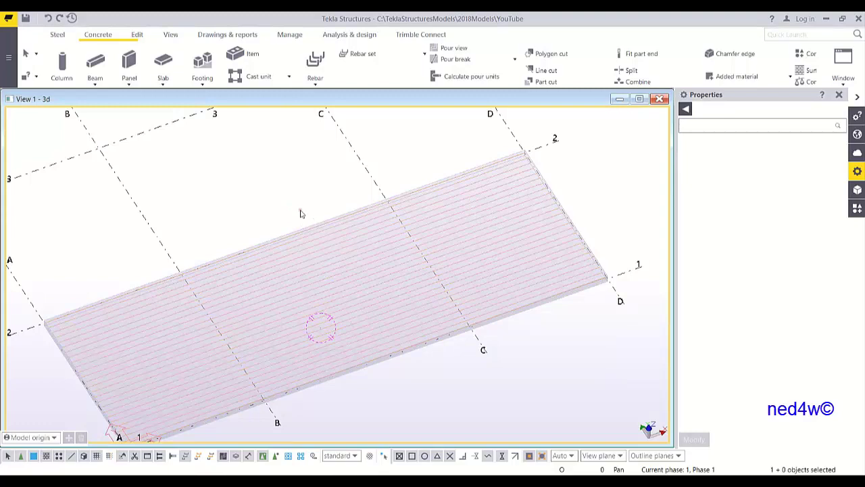
middle_click_drag(337, 238, 322, 241)
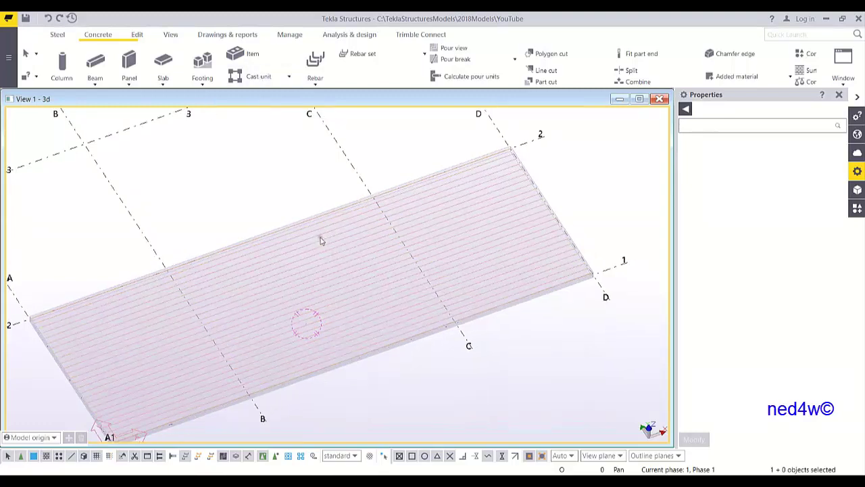
Step: Split the rebar group in plan view along a vertical line at the slab's mid-length between grids A and D
key("ctrl+p")
scroll(361, 403, "up", 5)
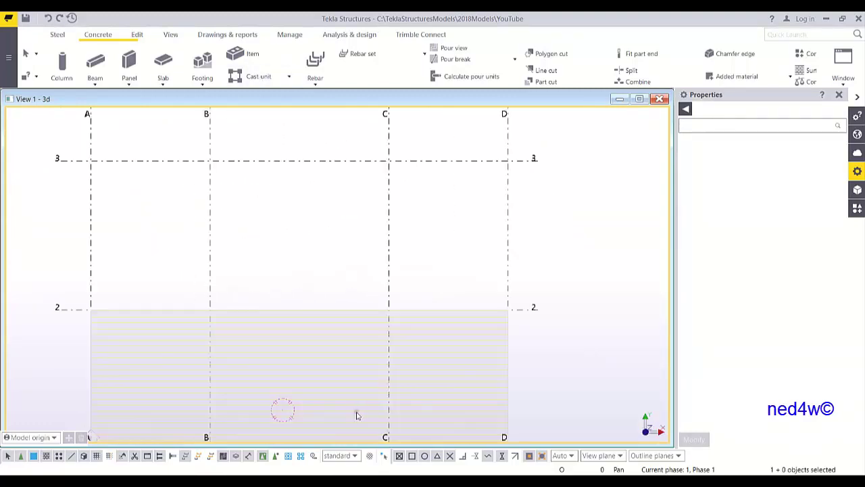
middle_click_drag(356, 411, 368, 304)
scroll(368, 304, "up", 1)
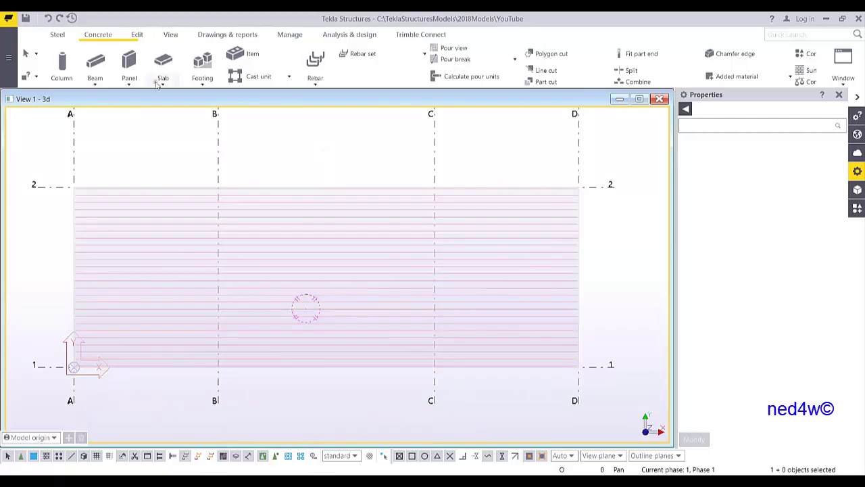
left_click(138, 36)
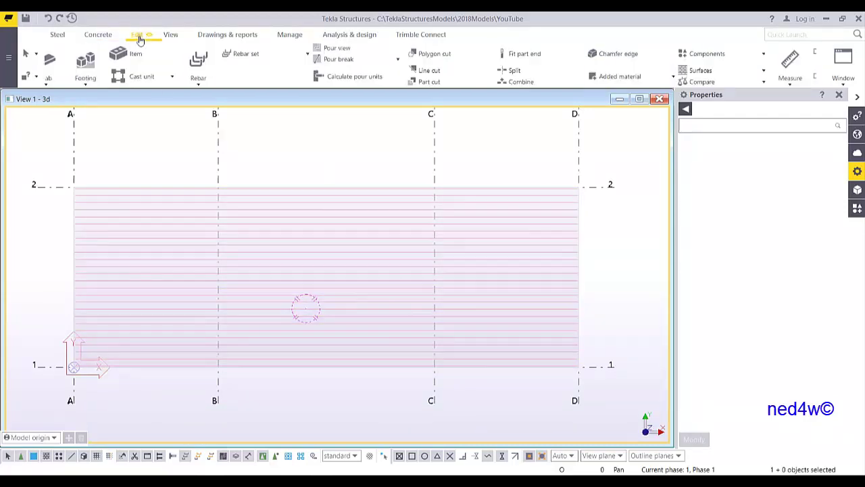
left_click(153, 72)
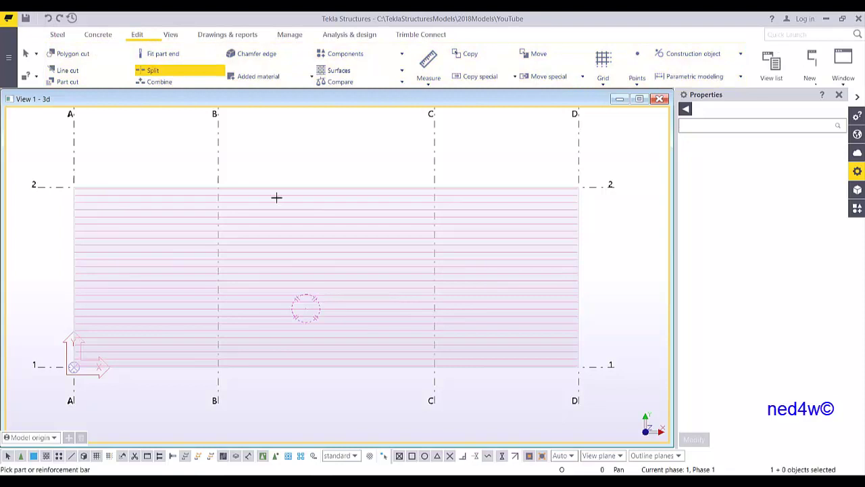
left_click(305, 232)
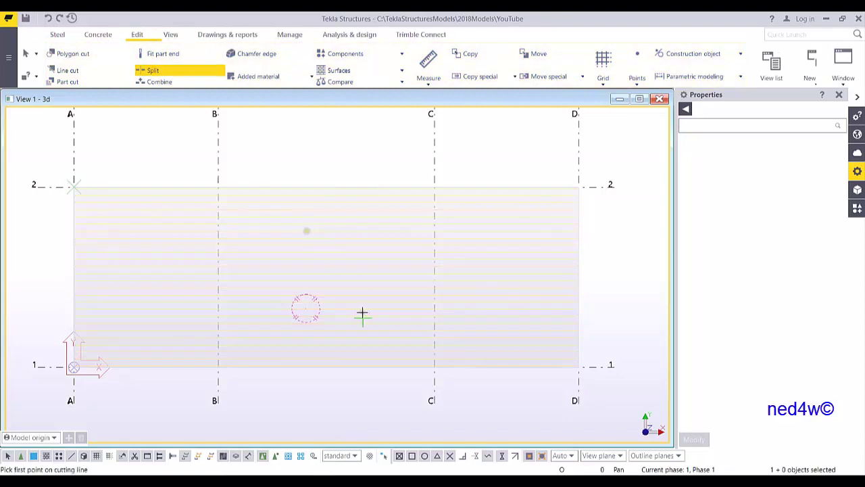
left_click(326, 367)
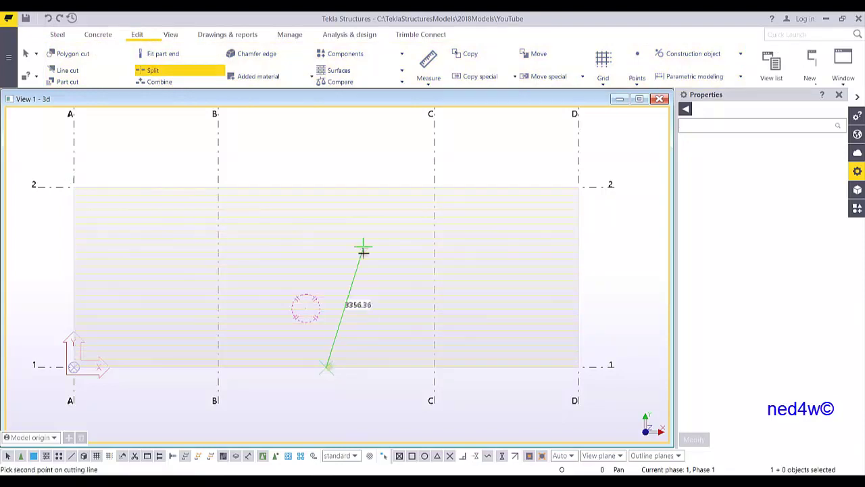
left_click(326, 188)
right_click(325, 169)
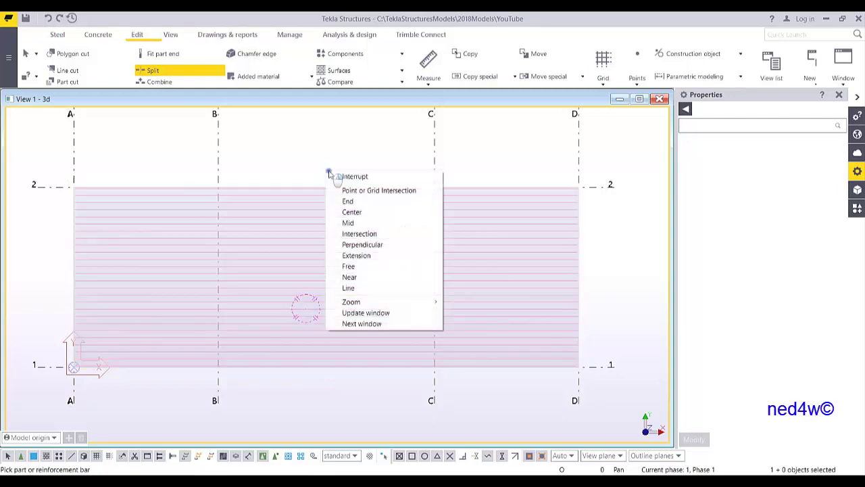
left_click(340, 174)
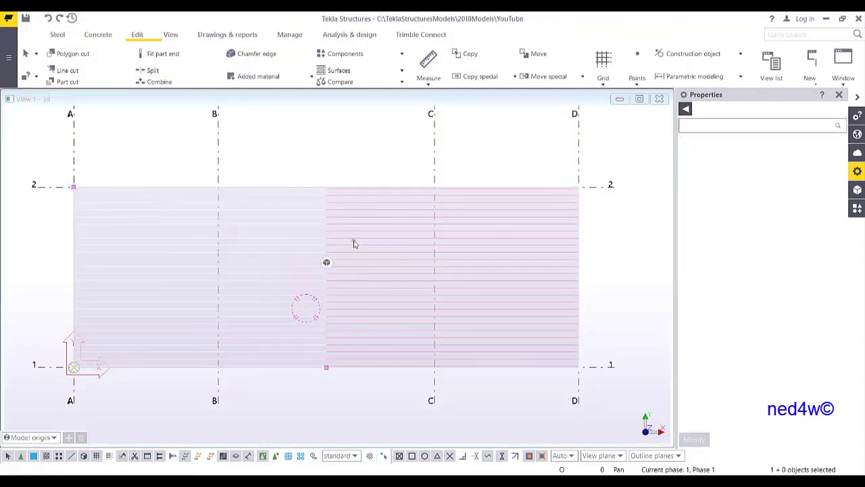
Step: Select the split rebar group on the grid D side of the slab to inspect its properties
left_click(353, 242)
left_click(353, 242)
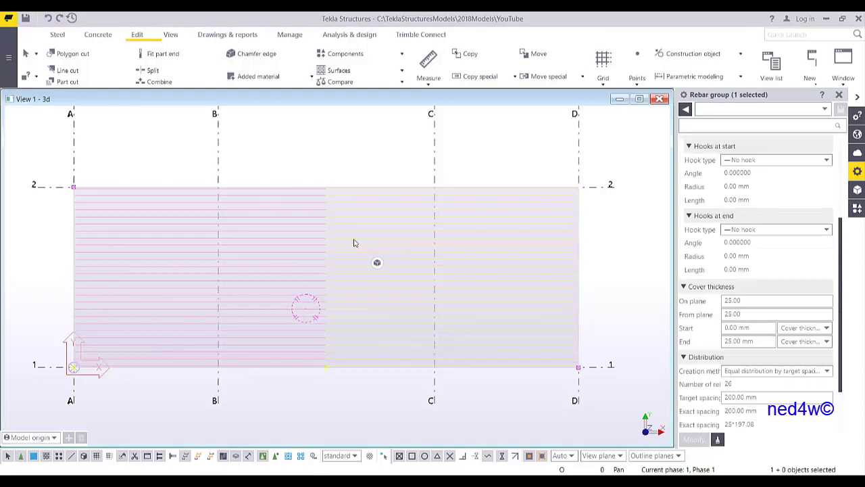
Step: Turn on direct modification and select the rebar group on the grid A side of the split
middle_click_drag(340, 316, 328, 306)
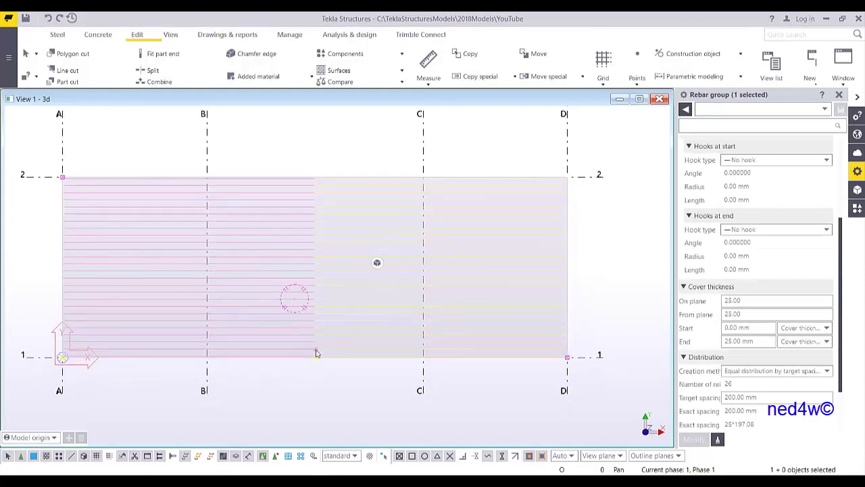
scroll(314, 352, "up", 1)
middle_click_drag(291, 361, 348, 260, "ctrl")
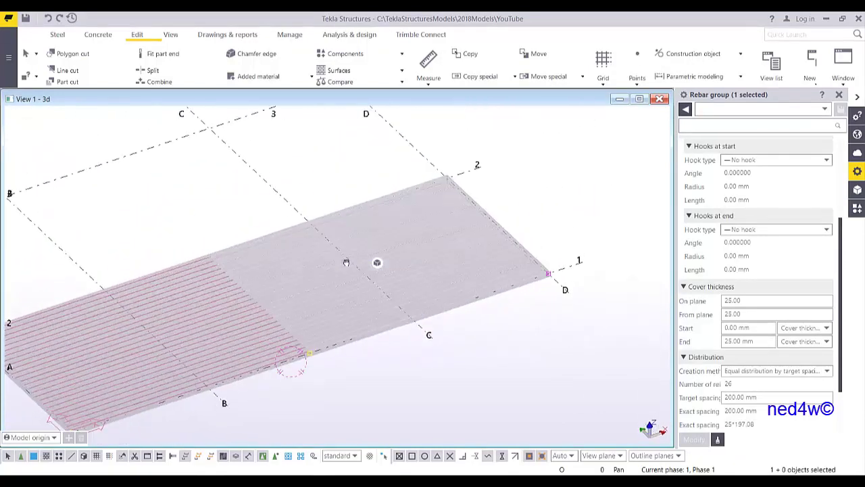
middle_click_drag(282, 326, 319, 307)
scroll(319, 307, "up", 6)
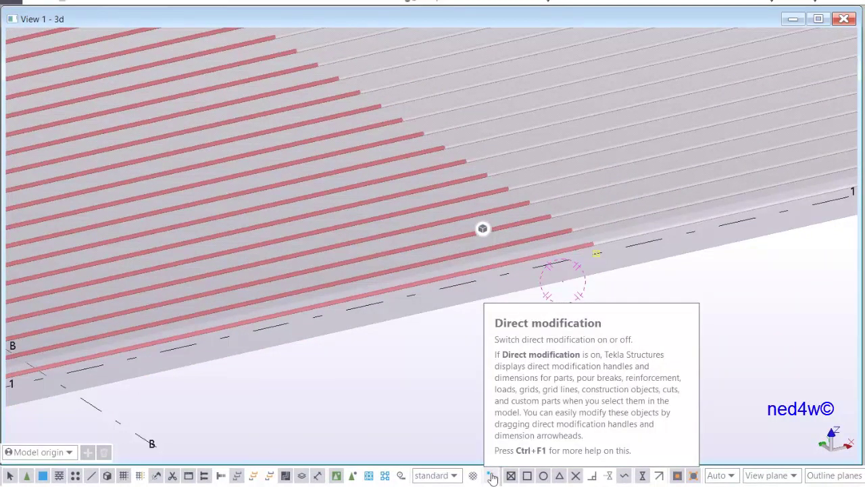
left_click(492, 478)
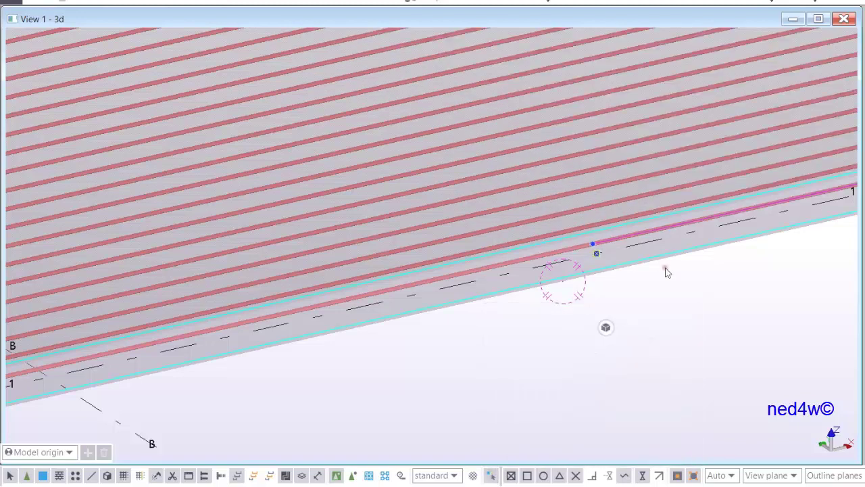
left_click(578, 271)
left_click(484, 231)
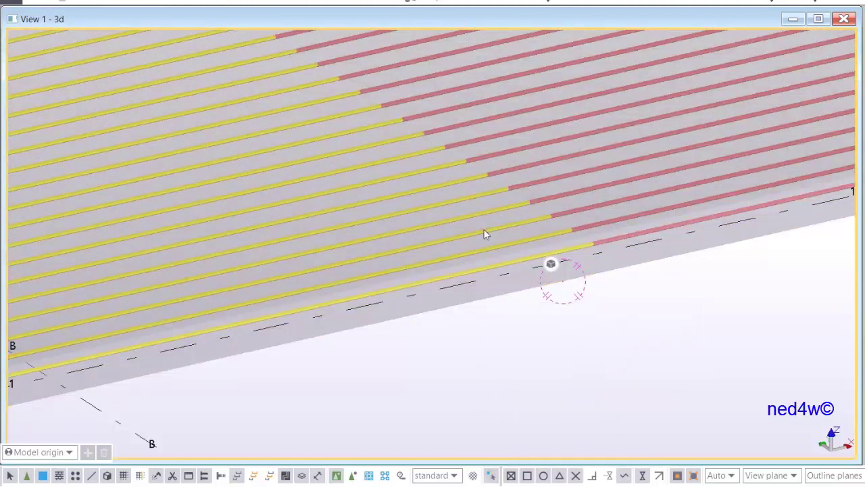
left_click(484, 230)
Step: Add an intermediate bar point to the grid A side group along grid 1, 2200 mm past grid B towards the split
middle_click_drag(396, 268, 492, 211)
scroll(491, 211, "down", 2)
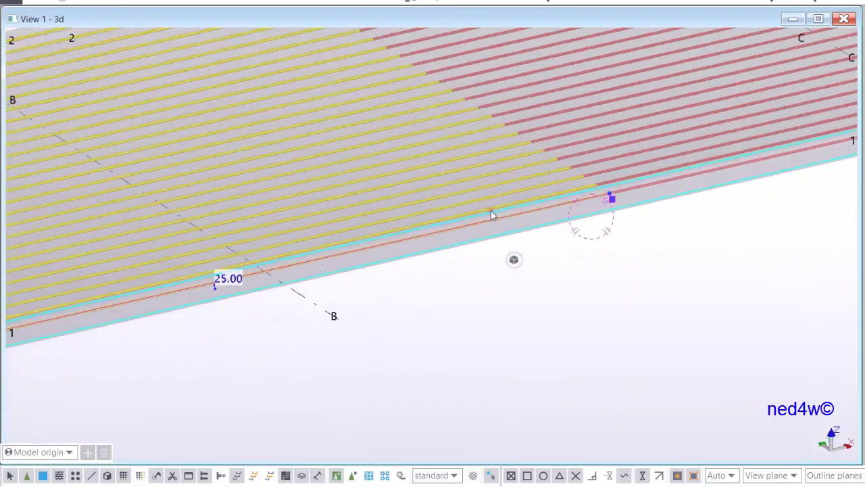
scroll(491, 215, "down", 2)
middle_click_drag(340, 257, 433, 234)
left_click(376, 259)
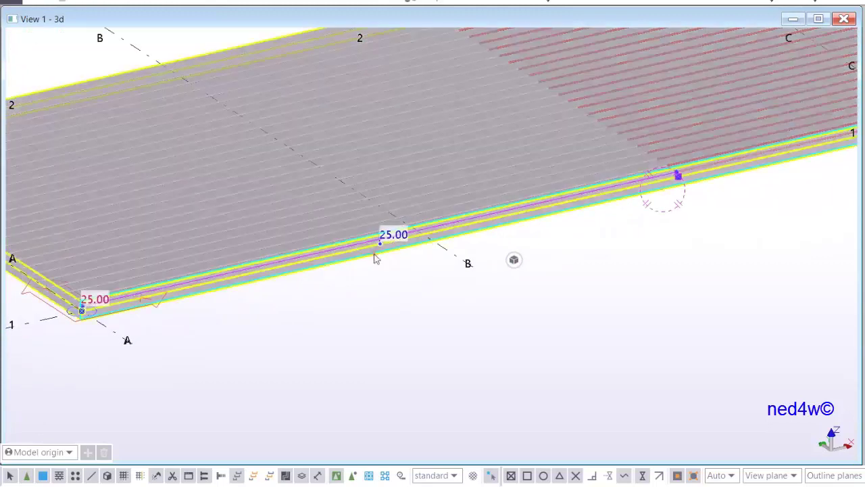
scroll(78, 316, "up", 2)
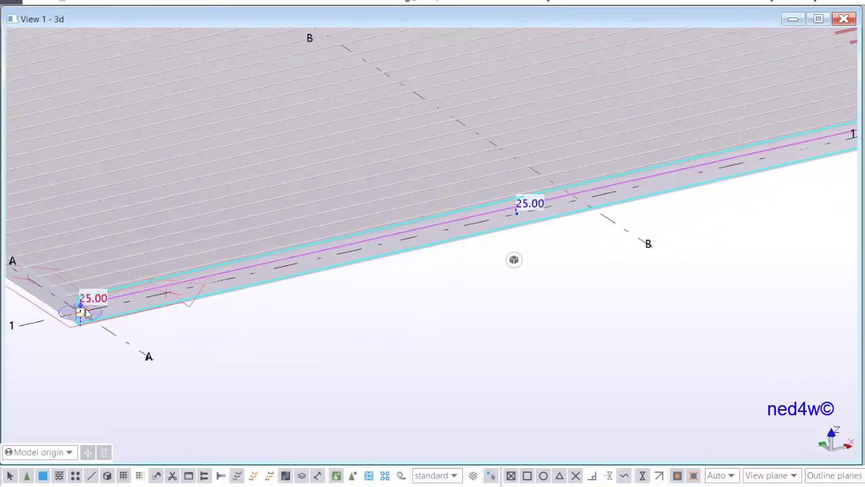
scroll(518, 215, "up", 3)
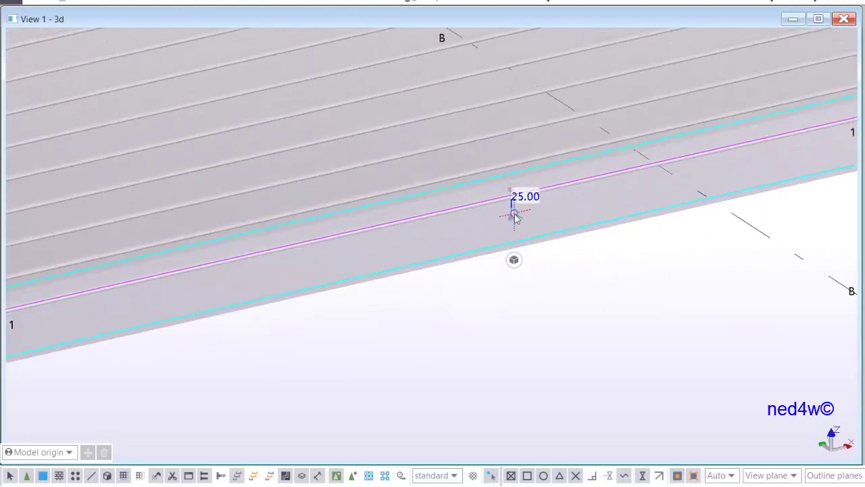
scroll(515, 215, "down", 3)
middle_click_drag(515, 215, 343, 265)
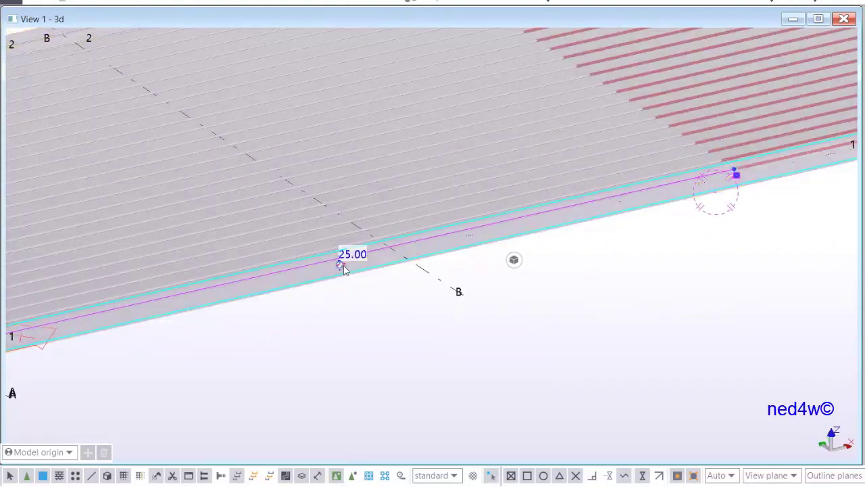
scroll(343, 267, "up", 2)
scroll(344, 266, "down", 1)
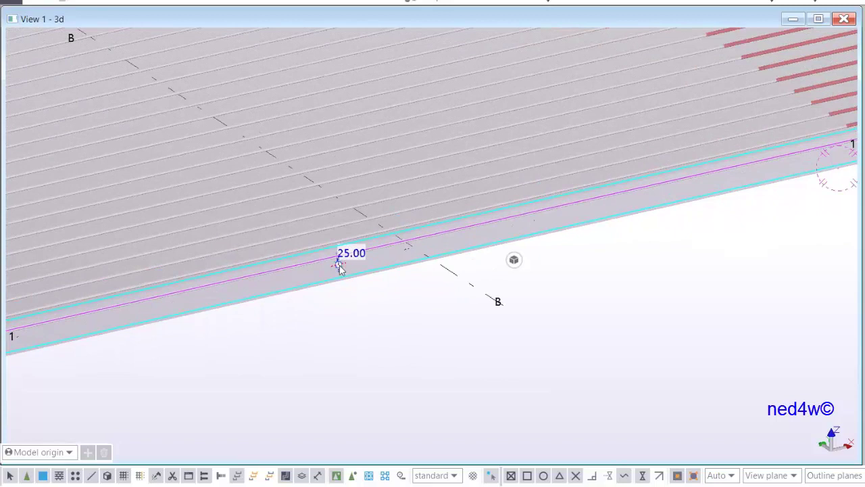
scroll(341, 267, "down", 1)
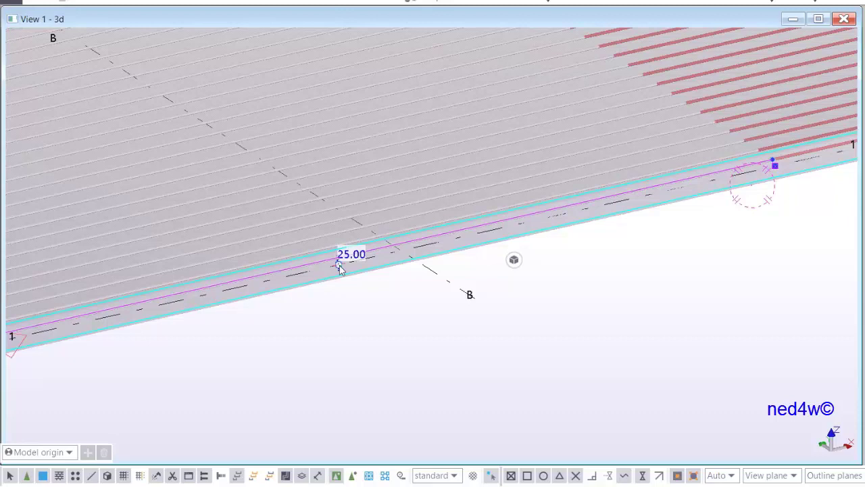
scroll(343, 269, "up", 1)
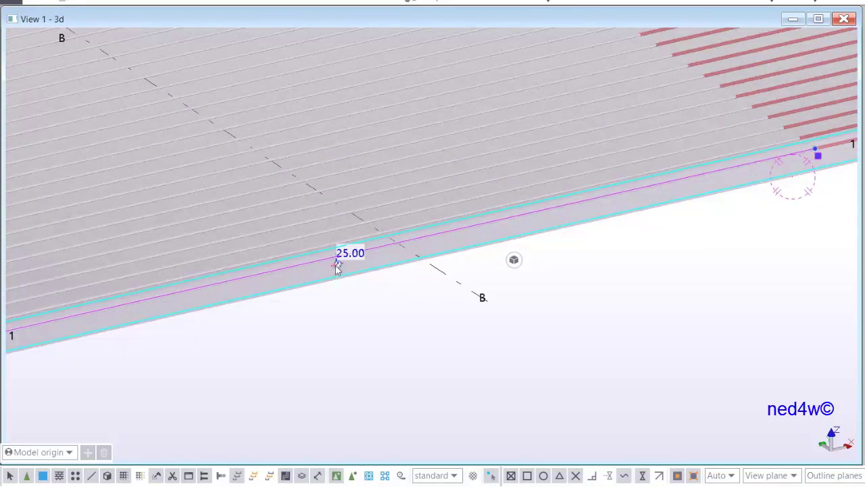
left_click_drag(339, 264, 687, 184)
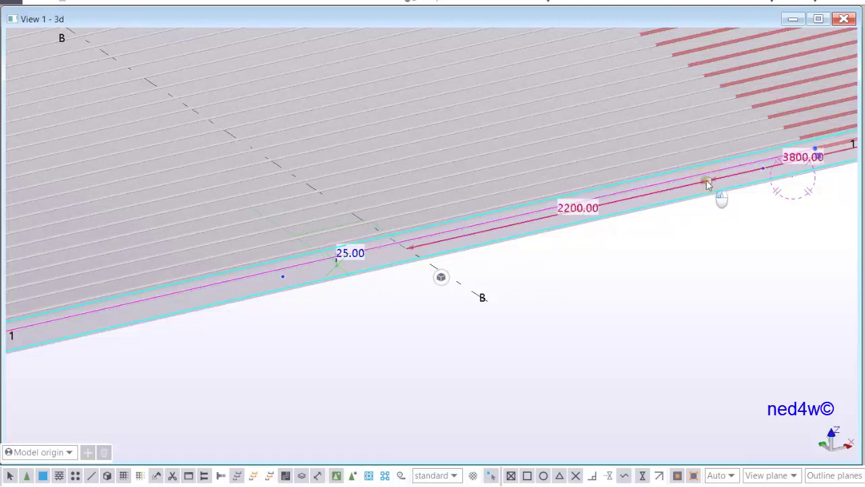
left_click_drag(706, 181, 706, 180)
Step: Add a second intermediate bar point on grid 1 between the first added point and the split end of the bars
middle_click_drag(765, 185, 449, 263)
scroll(457, 245, "up", 4)
scroll(404, 257, "up", 1)
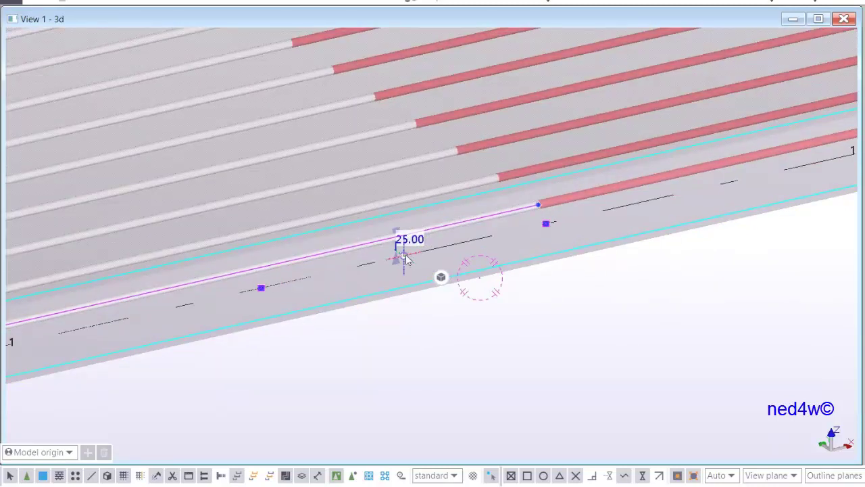
left_click(404, 257)
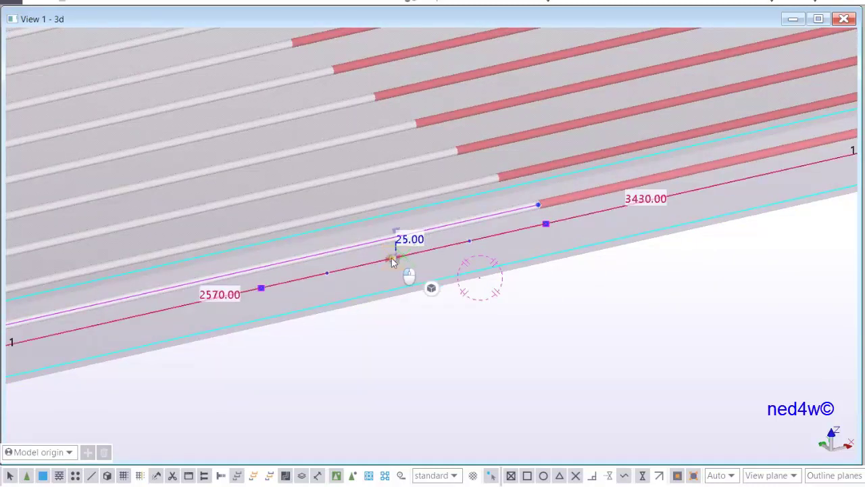
left_click(356, 267)
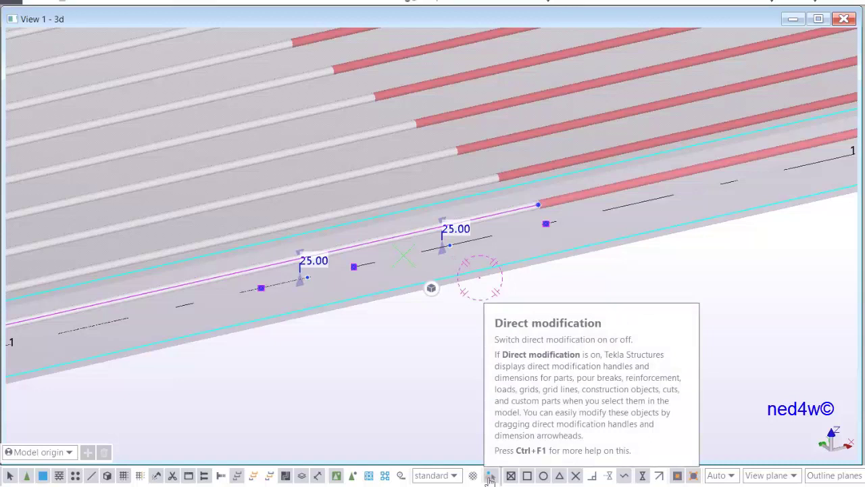
Step: Turn off direct modification and reselect the grid A side rebar group so its points are available
left_click(496, 382)
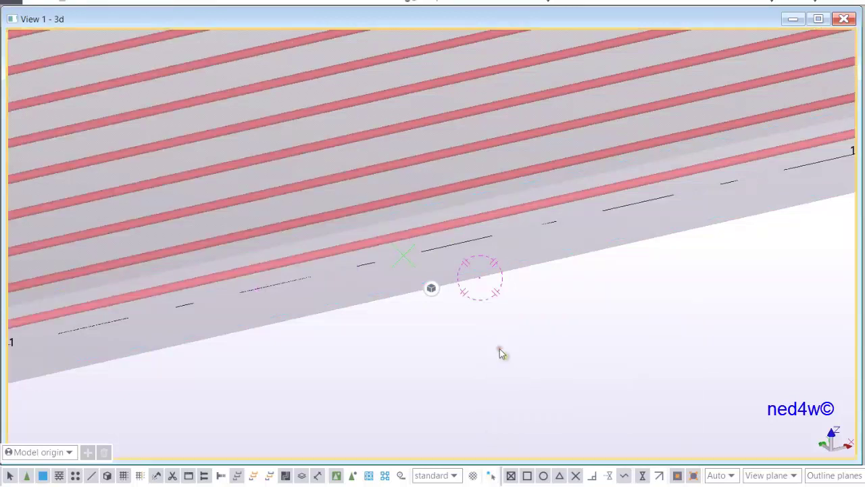
left_click(399, 241)
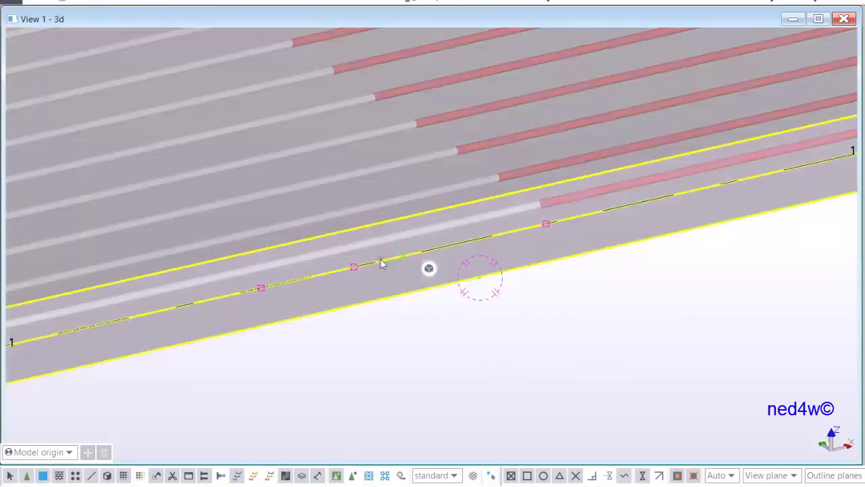
left_click(396, 254)
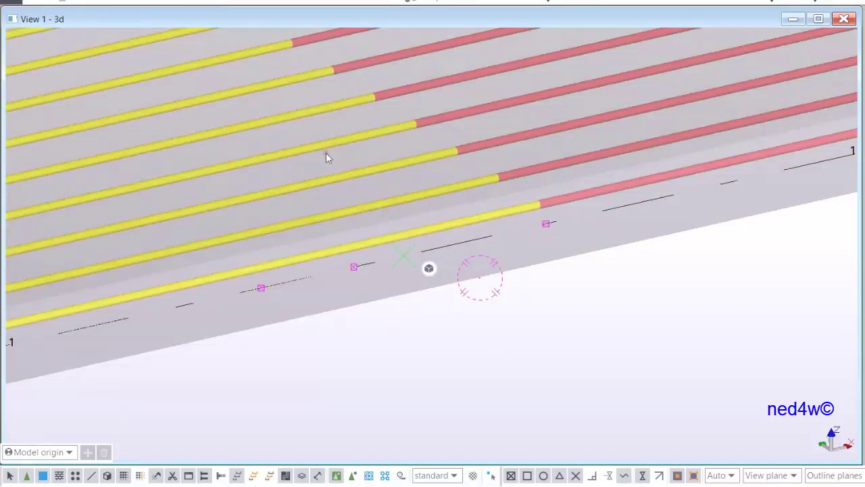
Step: Move the second added point and the split end point of the group linearly by dZ 15 mm
left_click_drag(326, 157, 584, 304)
right_click(585, 228)
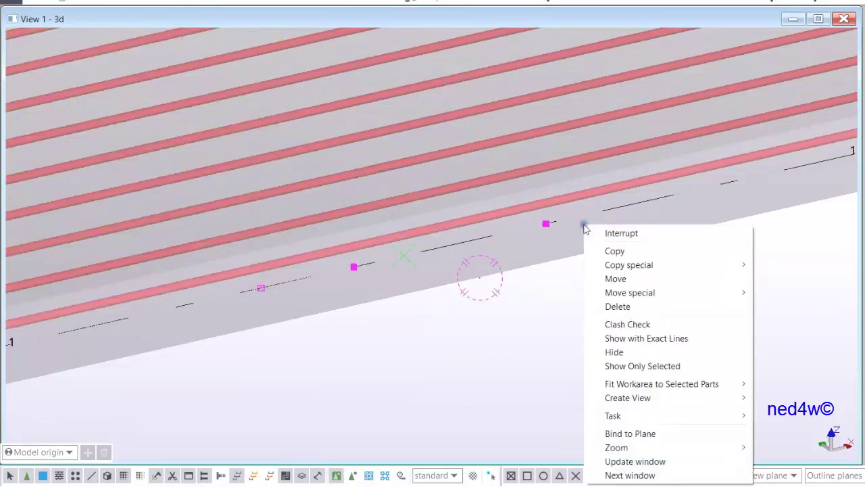
mouse_move(728, 292)
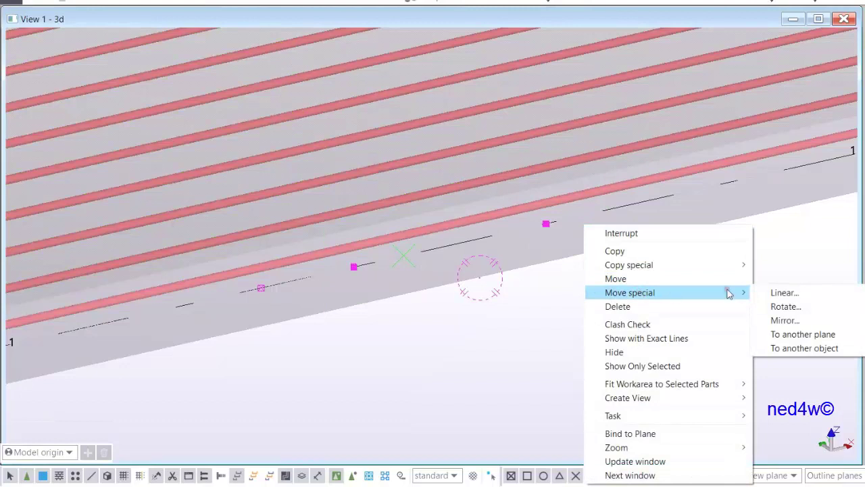
left_click(792, 294)
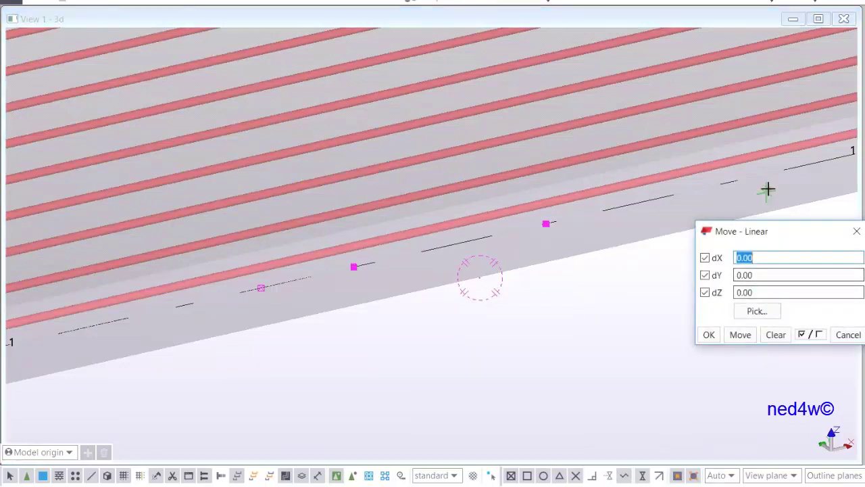
double_click(761, 292)
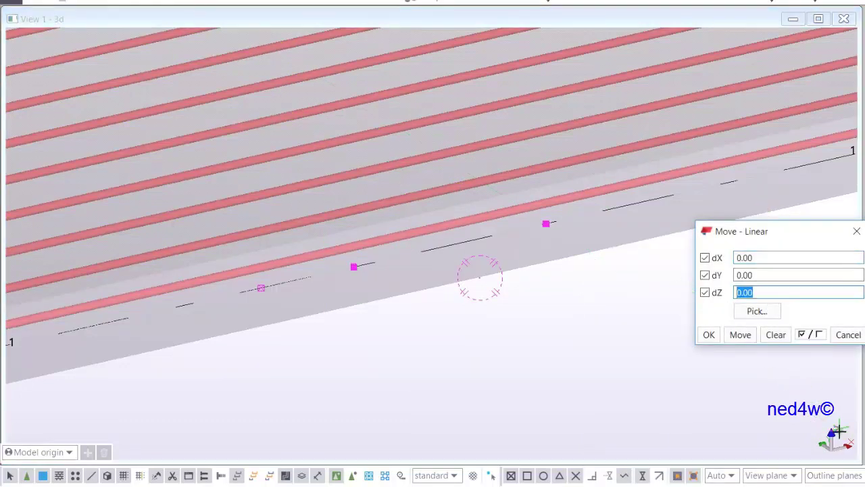
left_click(739, 334)
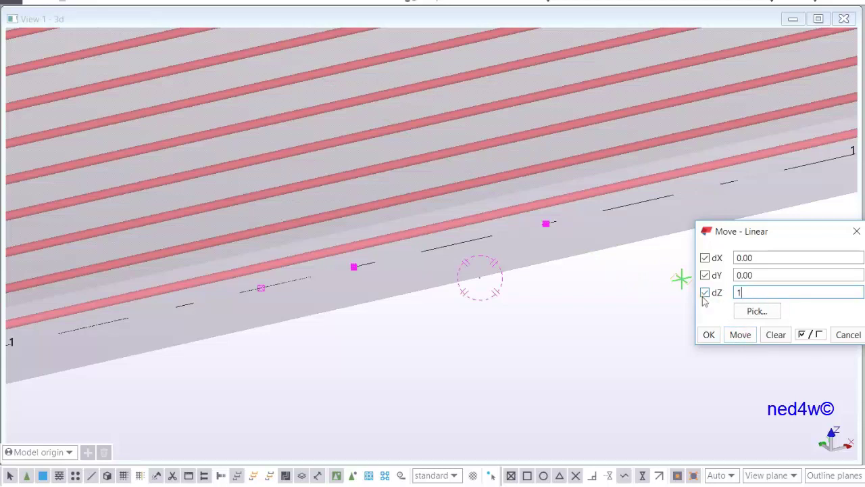
left_click(741, 334)
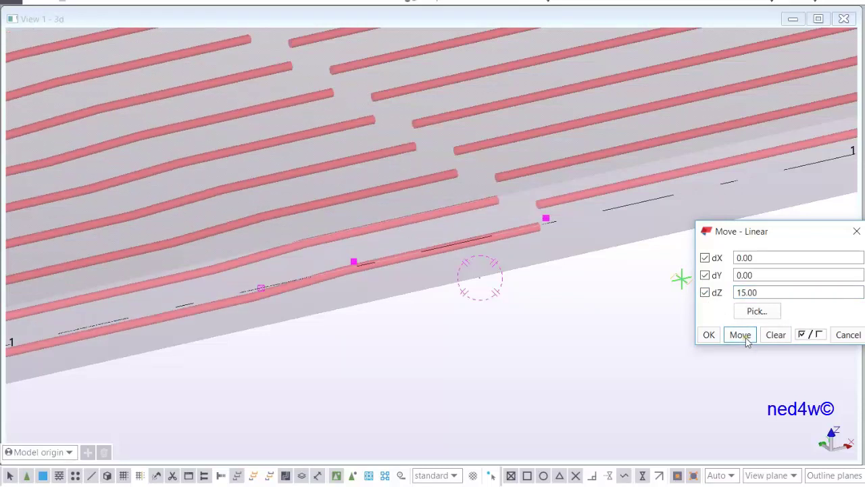
right_click(492, 129)
left_click(520, 139)
Step: Examine the cranked bar ends of the grid A side group at the split
middle_click_drag(407, 288, 446, 277)
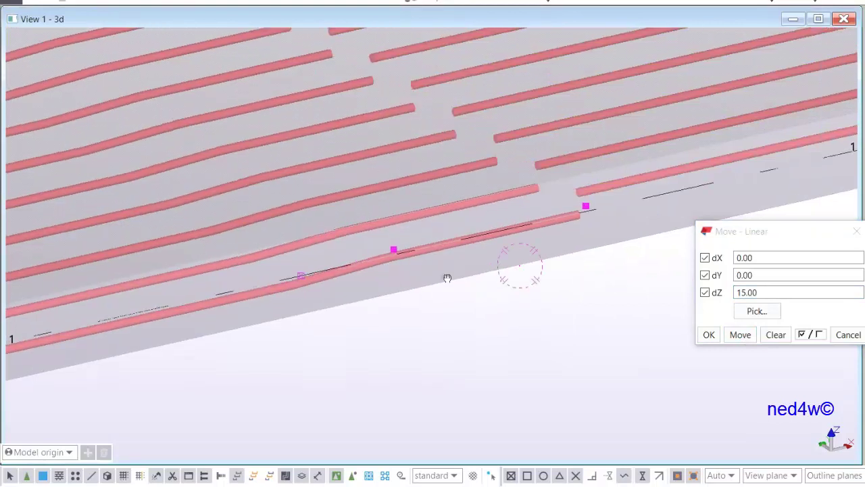
scroll(447, 273, "up", 2)
scroll(462, 246, "up", 1)
left_click(456, 232)
middle_click_drag(453, 236, 418, 227, "ctrl")
scroll(409, 234, "up", 1)
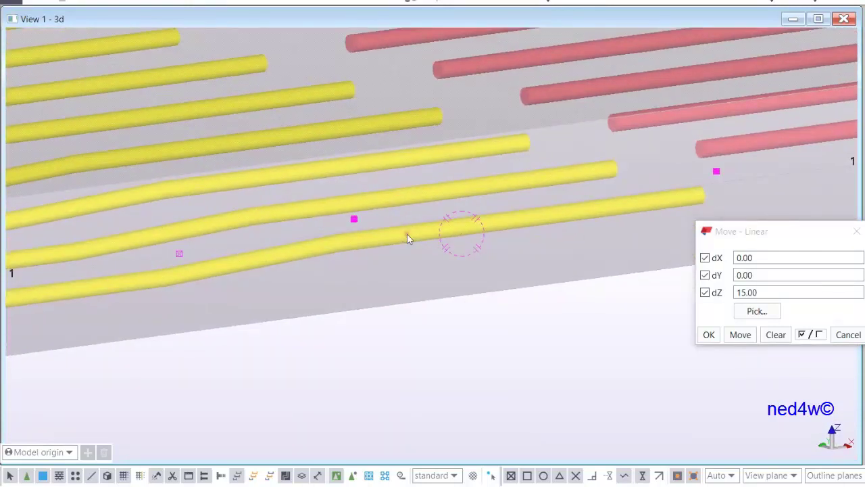
scroll(451, 236, "down", 3)
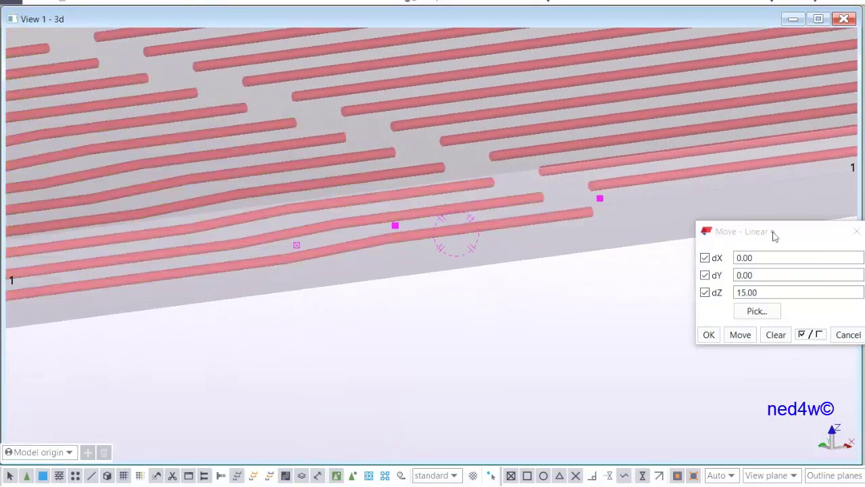
Step: Set the on-plane cover thickness of the cranked rebar group to -25.00 and apply the change
left_click_drag(775, 236, 709, 296)
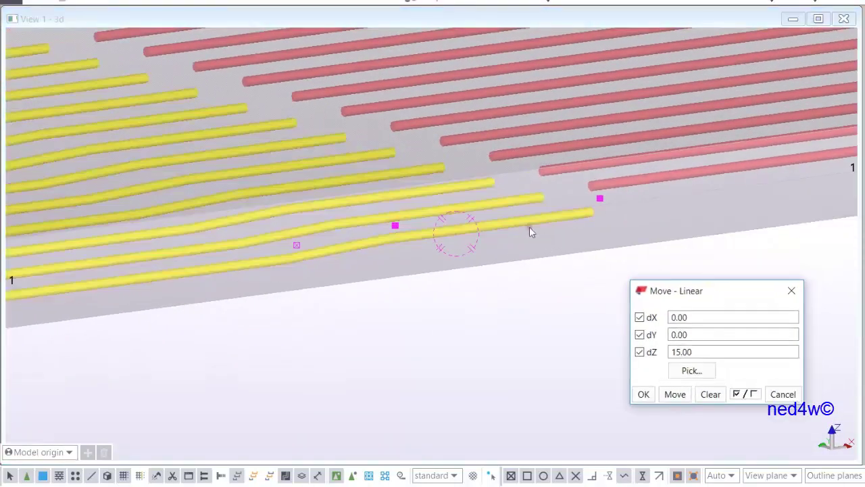
scroll(502, 204, "down", 1)
left_click(502, 204)
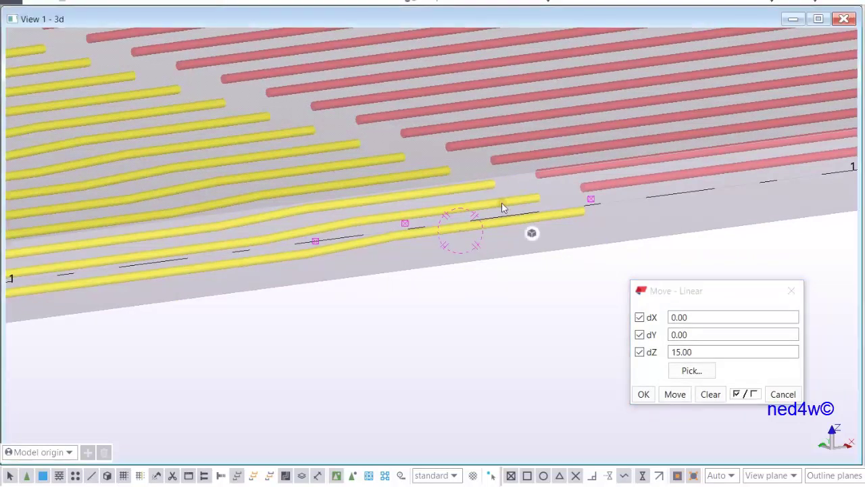
left_click(502, 202)
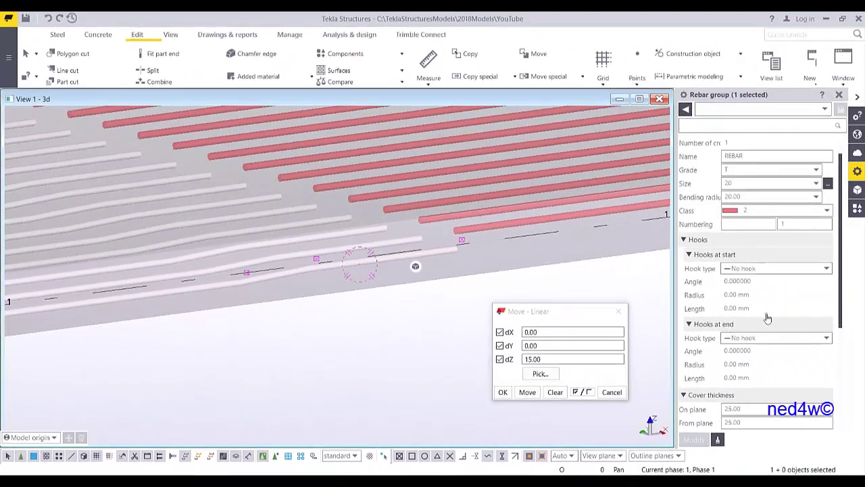
scroll(748, 345, "down", 5)
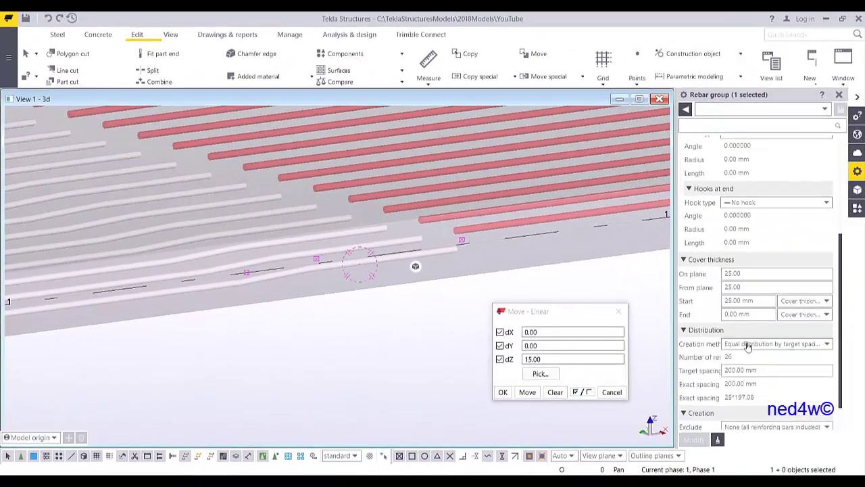
left_click(727, 274)
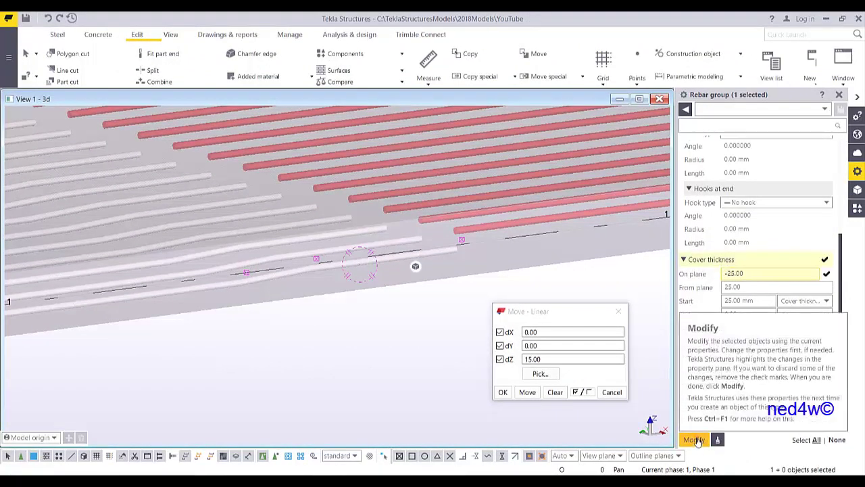
left_click(694, 440)
Step: Examine the modified bar ends against the neighbouring group at the split in a side-on 3D view
left_click(400, 272)
middle_click_drag(325, 255, 491, 261, "ctrl")
left_click(474, 243)
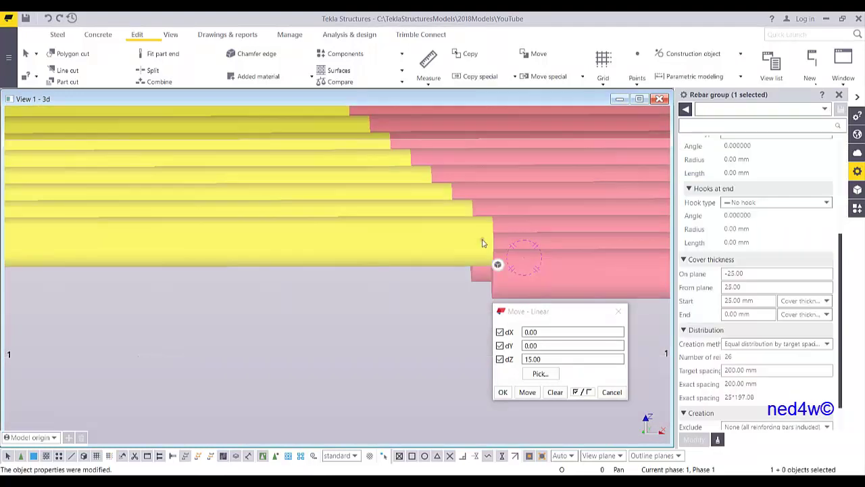
Step: Move the second added point and the split end point of the cranked rebar group linearly by dZ 5 mm
scroll(483, 242, "down", 6)
middle_click_drag(440, 257, 202, 230, "ctrl")
left_click_drag(169, 219, 567, 392)
left_click(548, 360)
left_click_drag(547, 359, 501, 364)
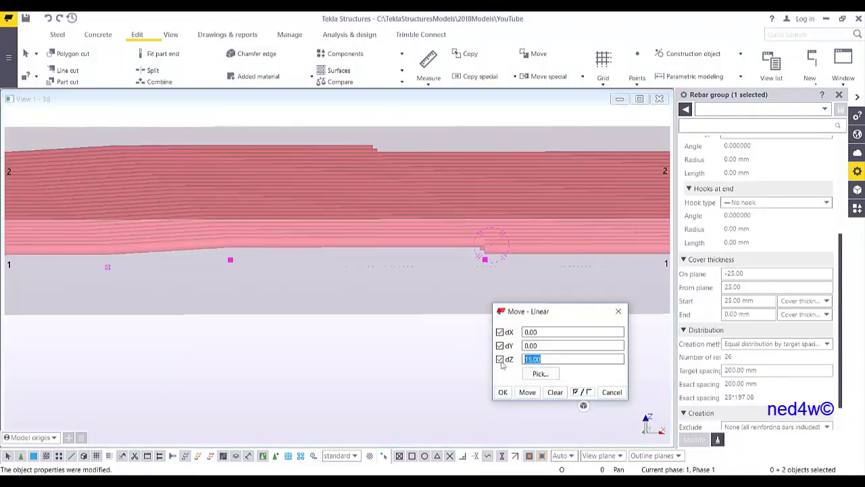
type("5")
left_click(527, 391)
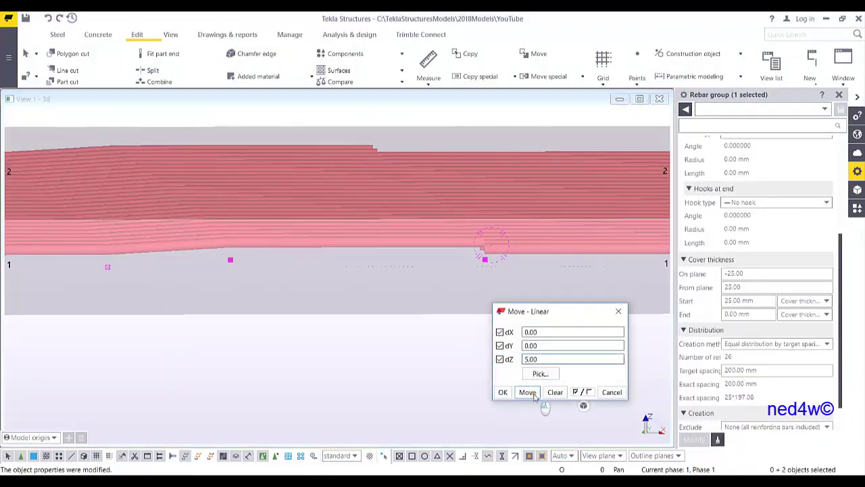
Step: Move the group's two added points and split end point along the bars by 540 mm, from the second added point to the end point
scroll(381, 280, "down", 2)
scroll(381, 280, "down", 1)
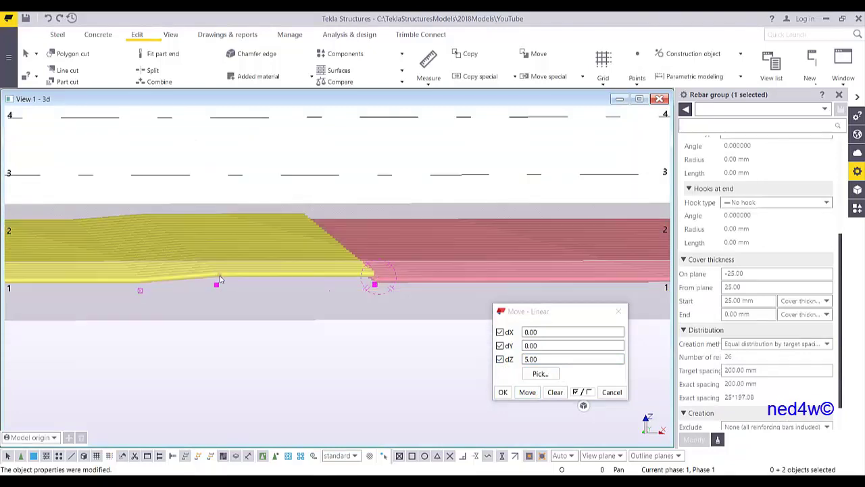
left_click_drag(99, 208, 436, 373)
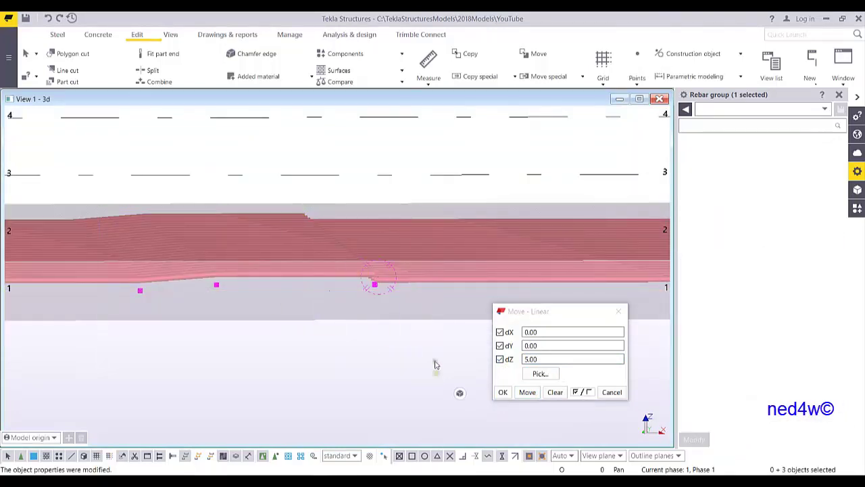
middle_click_drag(388, 285, 391, 302)
middle_click_drag(377, 267, 459, 343)
scroll(460, 343, "down", 4)
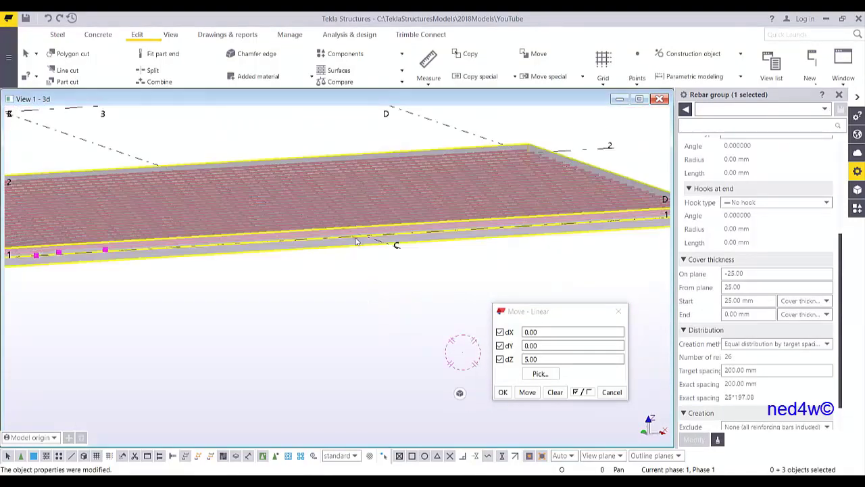
middle_click_drag(279, 248, 516, 233)
scroll(301, 236, "up", 4)
middle_click_drag(375, 270, 399, 314)
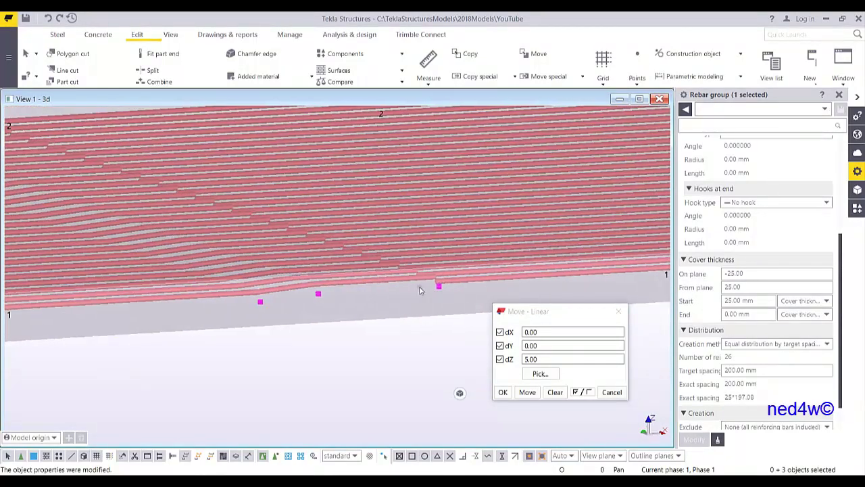
right_click(407, 294)
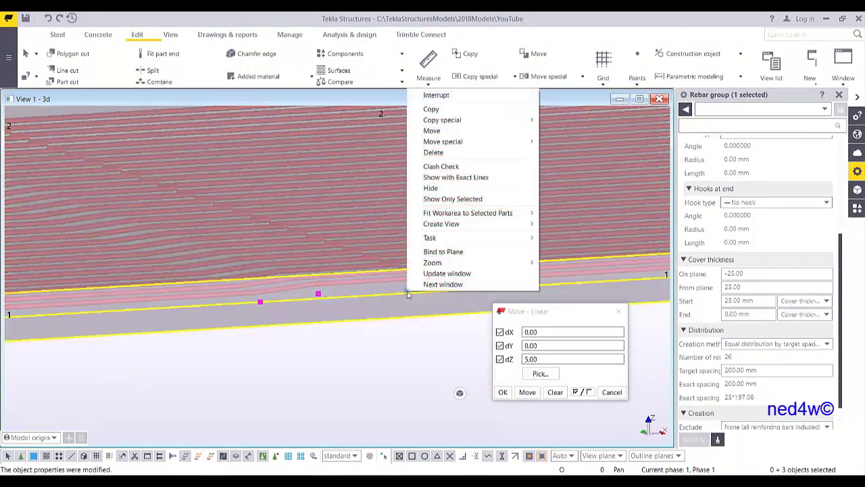
left_click(433, 131)
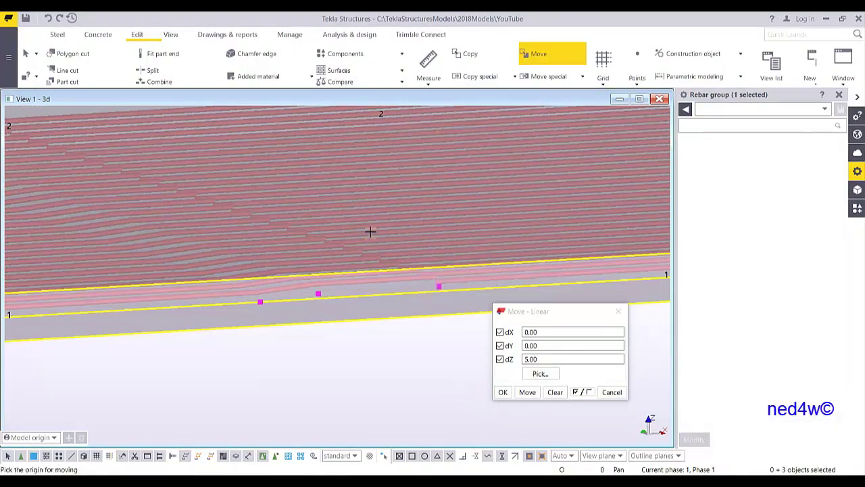
left_click(318, 293)
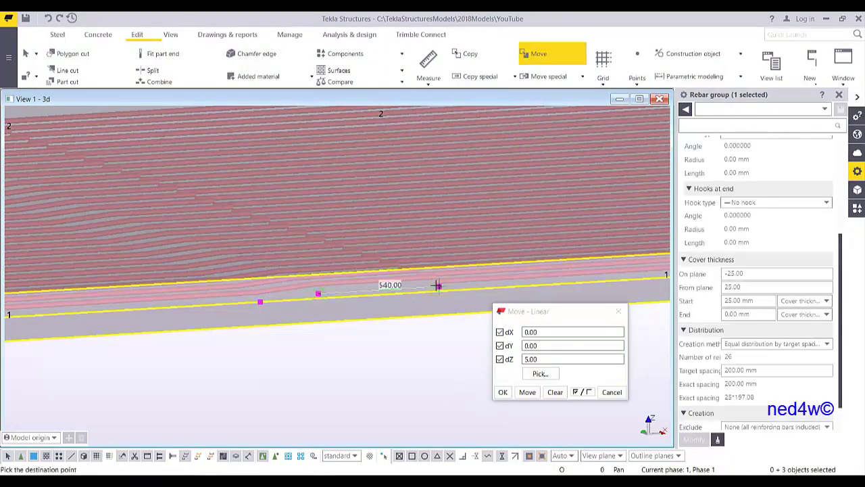
left_click(438, 286)
right_click(447, 225)
left_click(460, 234)
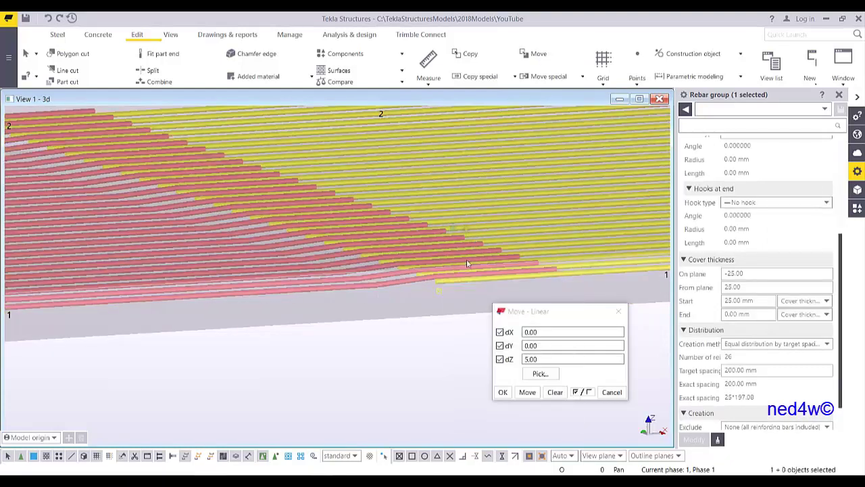
Step: Close the linear move settings and examine the lap between the cranked bars and the neighbouring group across the slab
left_click(461, 284)
scroll(460, 286, "up", 3)
mouse_move(459, 287)
middle_mouse_down("ctrl")
mouse_move(390, 243)
mouse_move(379, 263)
mouse_move(415, 274)
mouse_move(410, 299)
mouse_move(438, 318)
middle_mouse_up("ctrl")
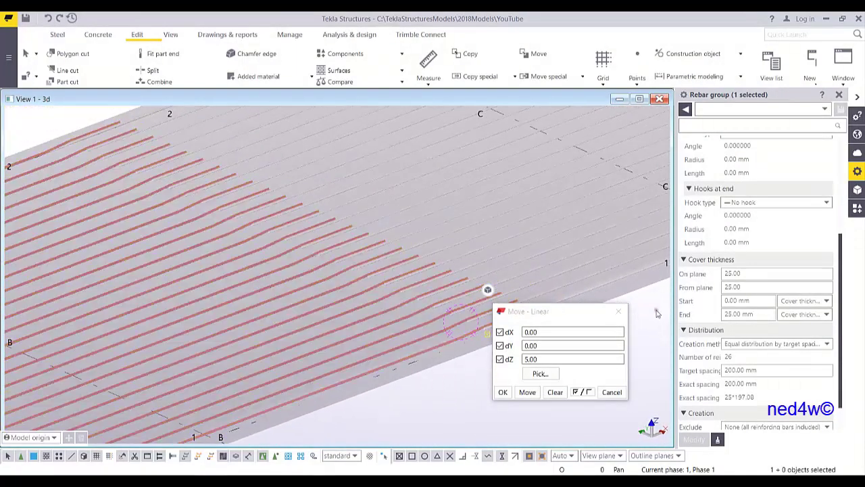
left_click(621, 316)
middle_click_drag(546, 352, 543, 376)
scroll(591, 400, "down", 3)
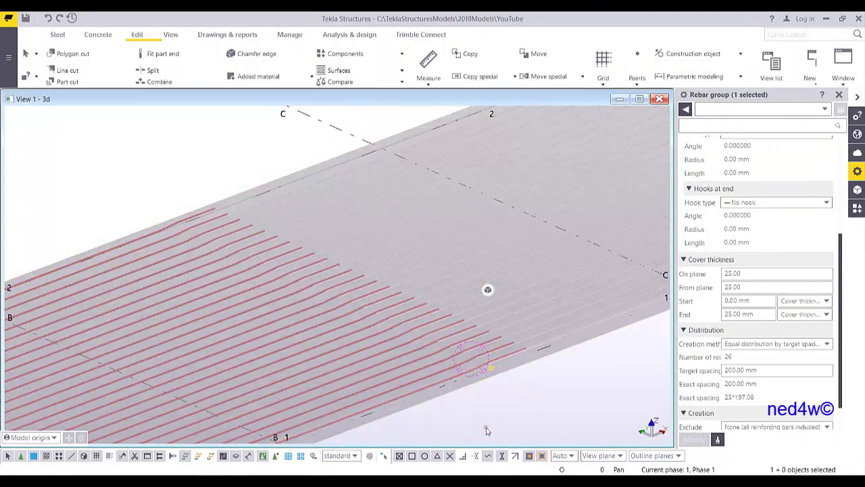
middle_click_drag(517, 391, 460, 404)
scroll(460, 404, "down", 2)
middle_click_drag(538, 378, 486, 384)
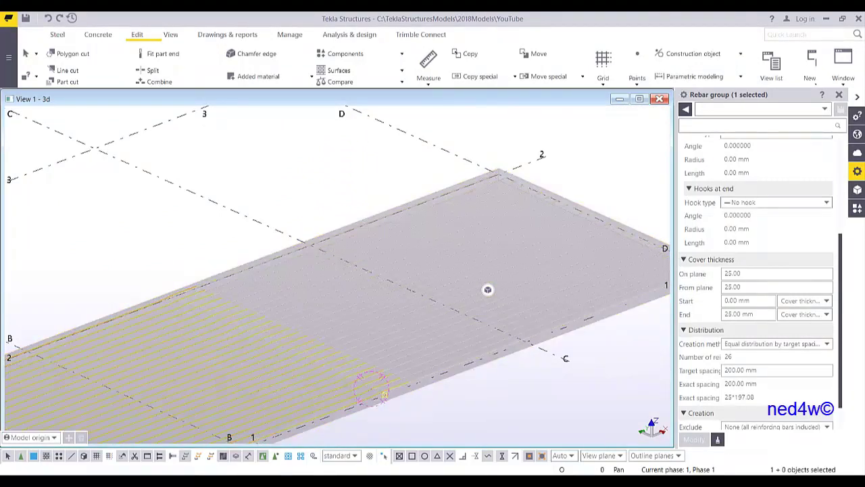
Step: Replace the rebar properties with the Applications & components catalog and search it for CRANK
left_click(198, 456)
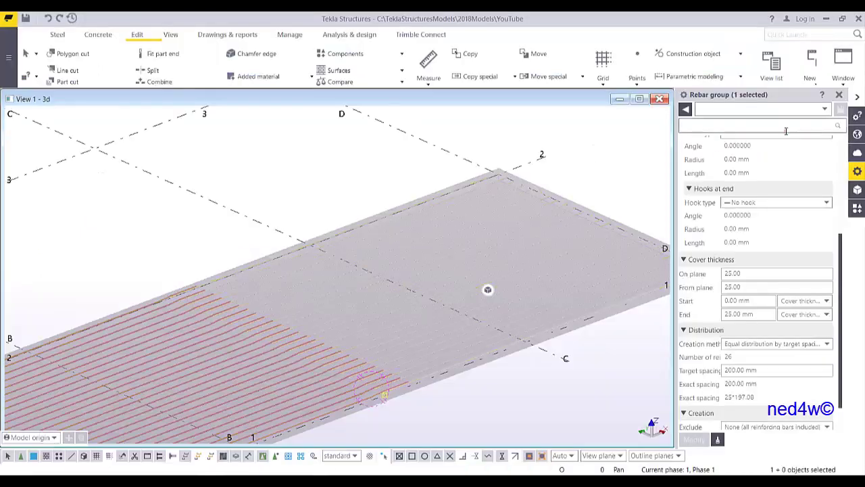
left_click(839, 95)
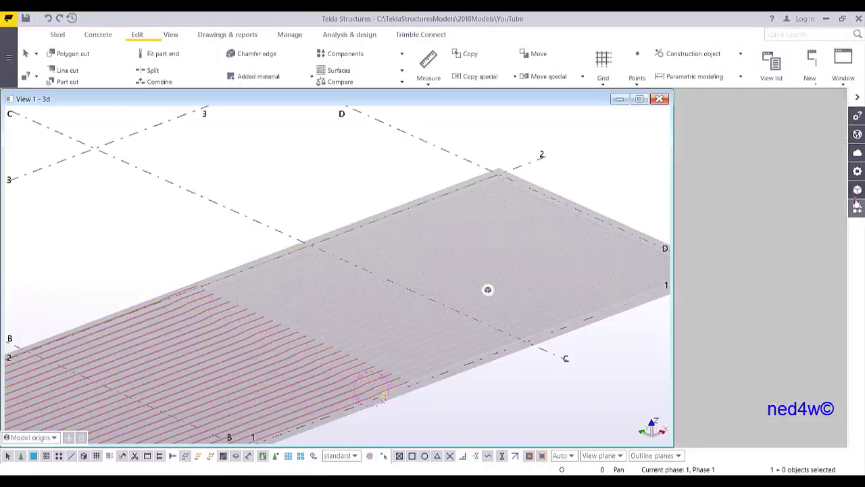
left_click(857, 208)
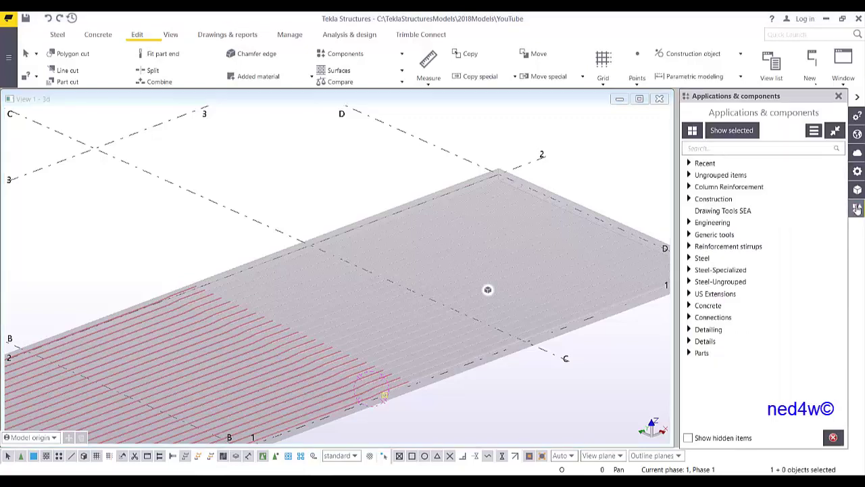
left_click(734, 149)
type("CRAK")
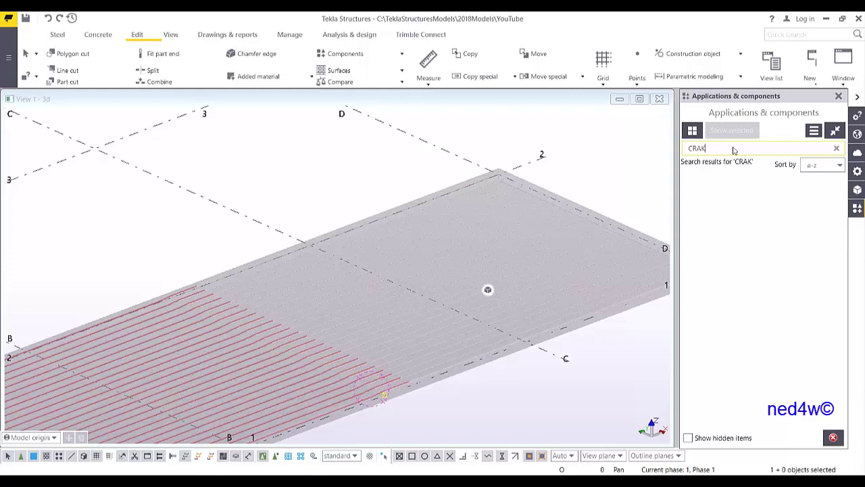
key("BackSpace")
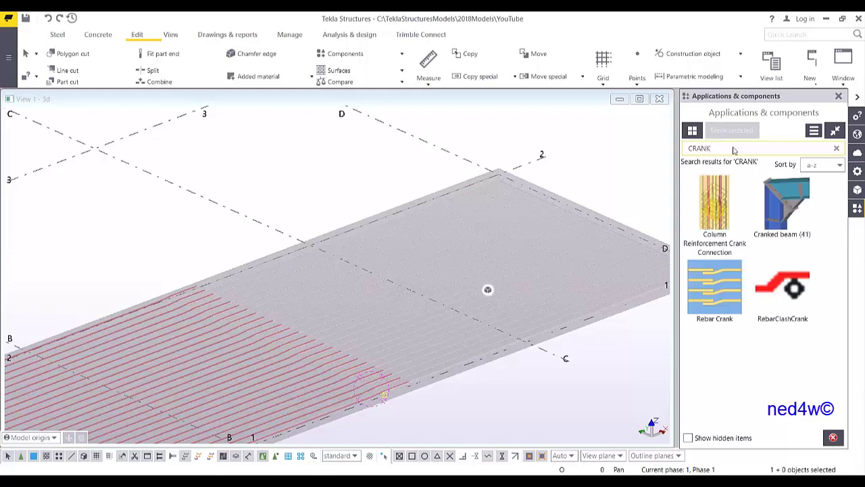
left_click(714, 299)
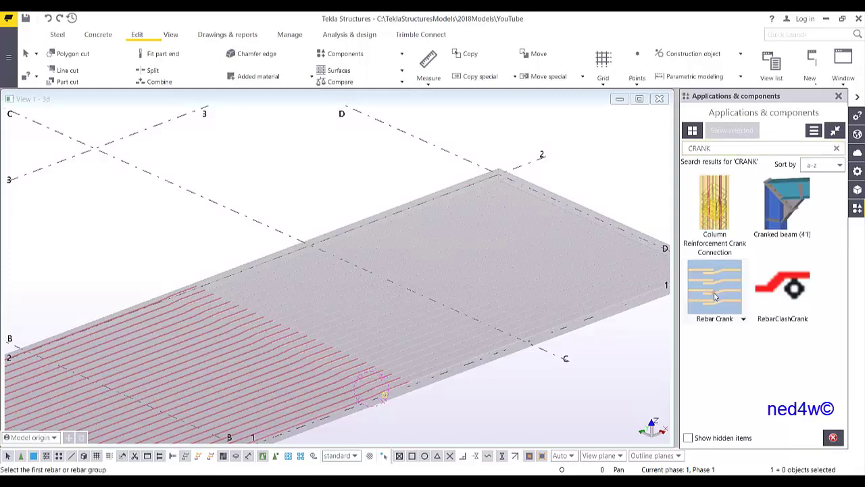
right_click(337, 175)
left_click(357, 181)
Step: Split the grid D side rebar group along grid line C, from grid line 2 to grid line 1, in plan view
middle_click_drag(434, 184, 291, 216)
scroll(292, 220, "down", 2)
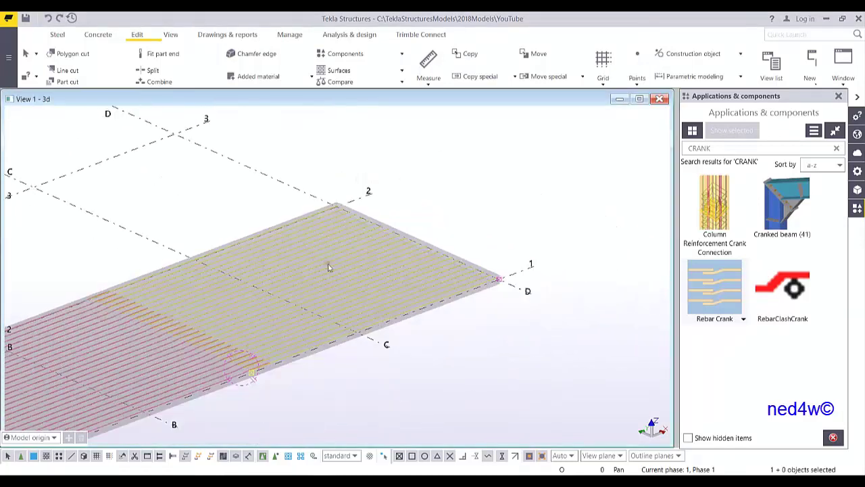
key("ctrl+p")
scroll(355, 303, "up", 5)
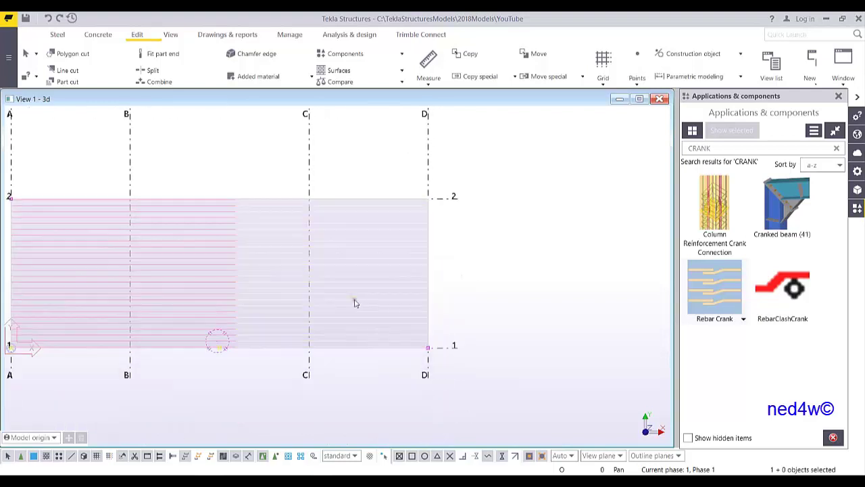
left_click(152, 72)
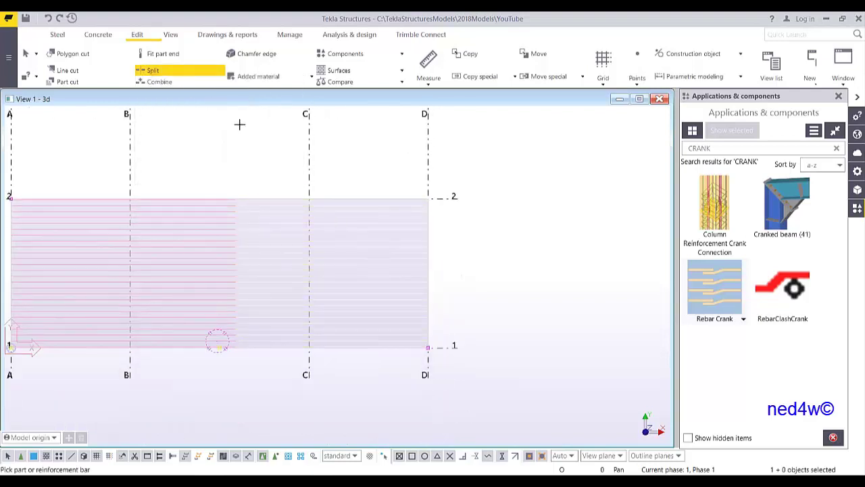
left_click(363, 229)
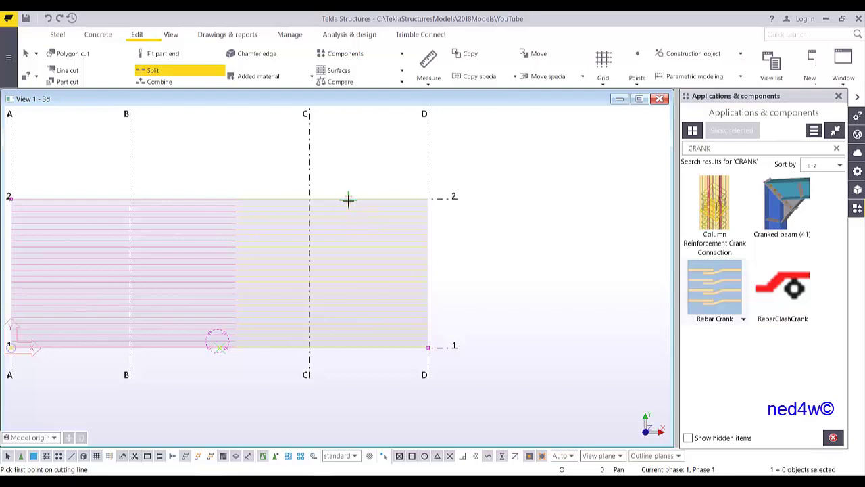
left_click(308, 196)
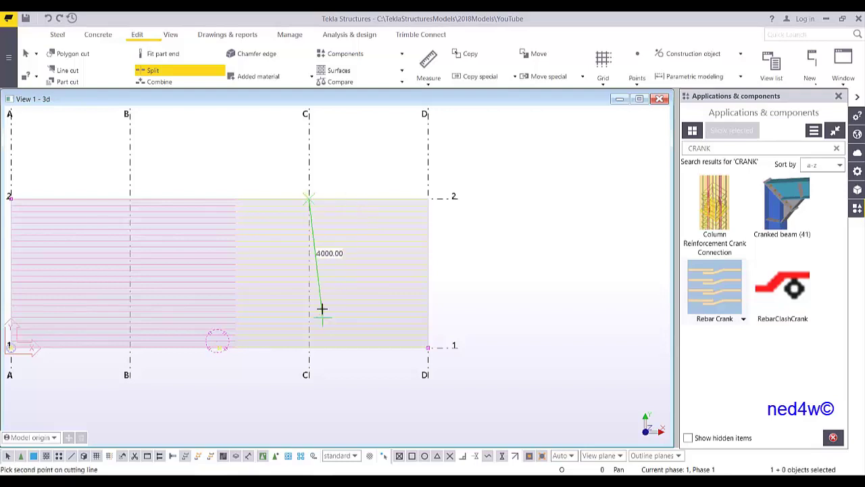
left_click(309, 350)
right_click(356, 263)
left_click(370, 268)
Step: Open the Rebar Crank component's settings with the bars at the grid C split in view
scroll(325, 305, "up", 8)
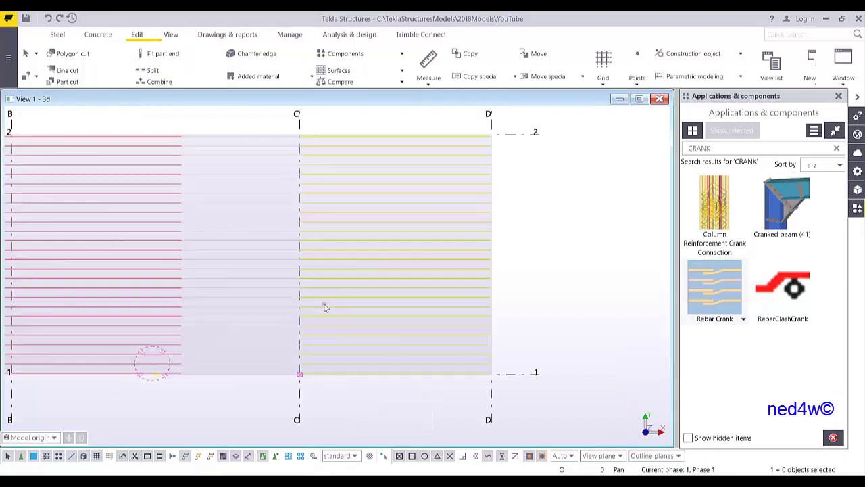
middle_click_drag(302, 355, 607, 240)
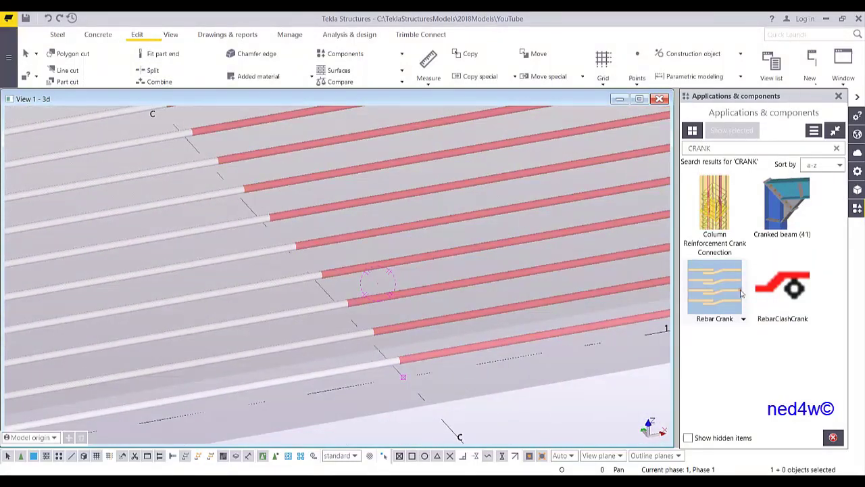
double_click(718, 298)
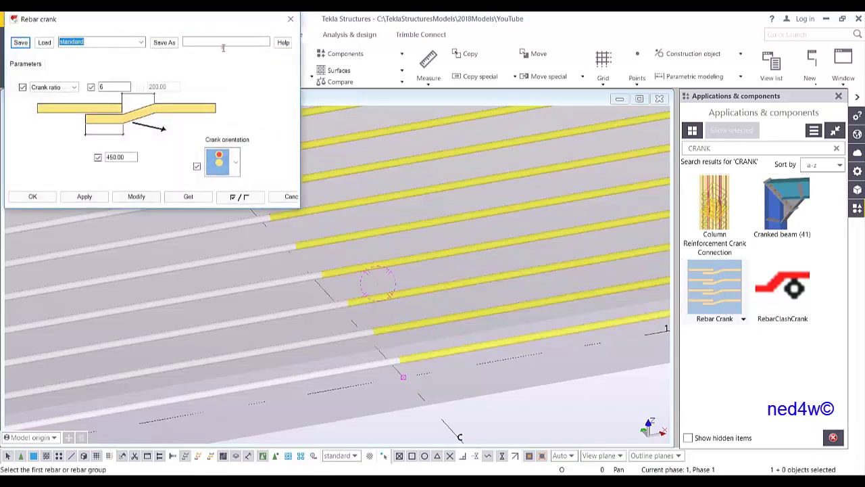
left_click_drag(202, 24, 554, 54)
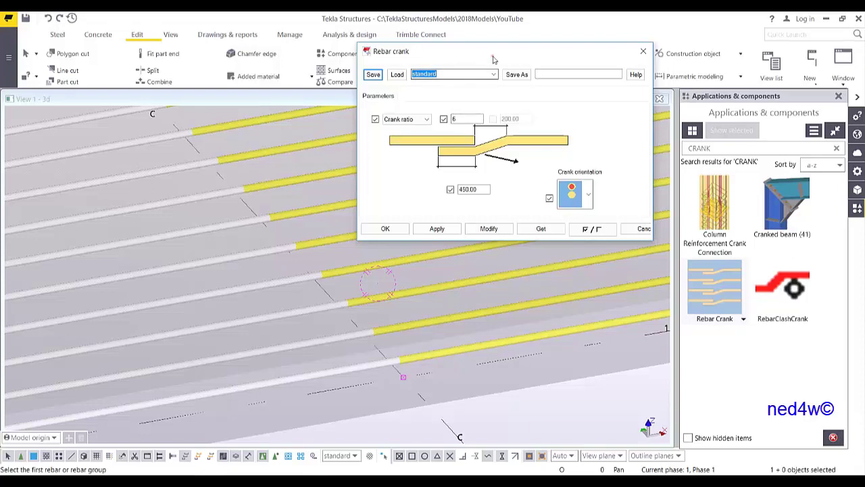
left_click_drag(493, 59, 509, 58)
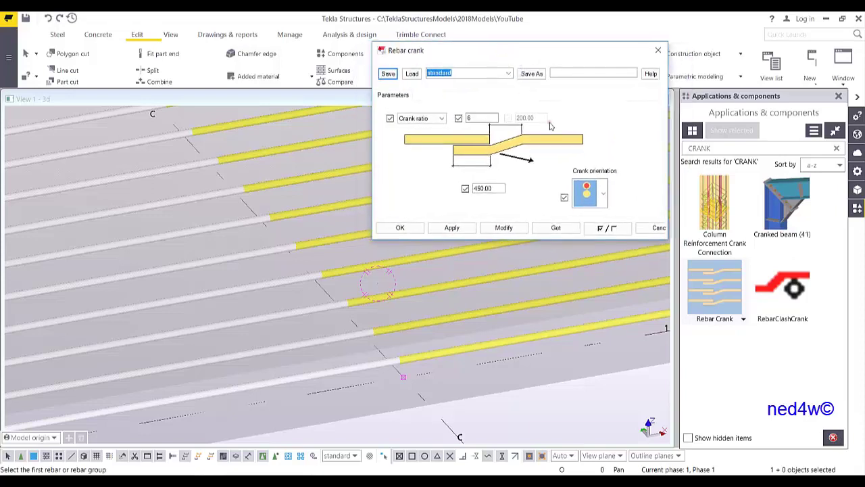
Step: Look over the crank orientation options and try defining the crank by Distance
left_click(603, 194)
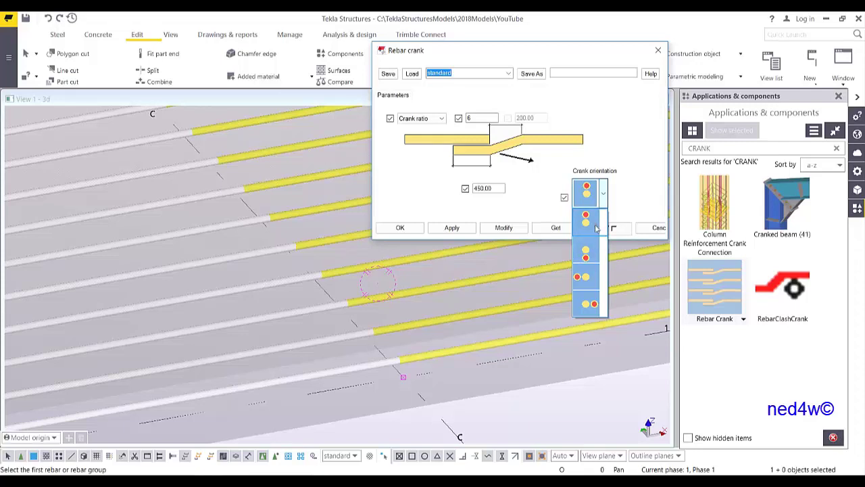
left_click(439, 120)
left_click(441, 119)
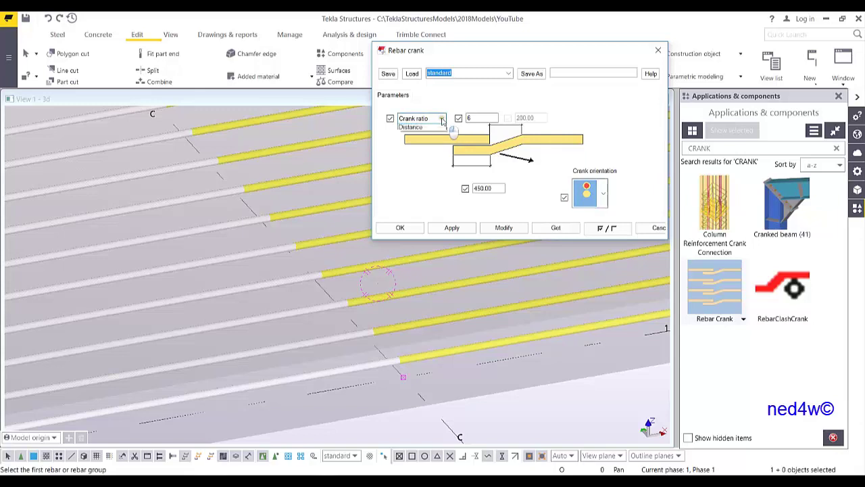
left_click(440, 120)
left_click(441, 120)
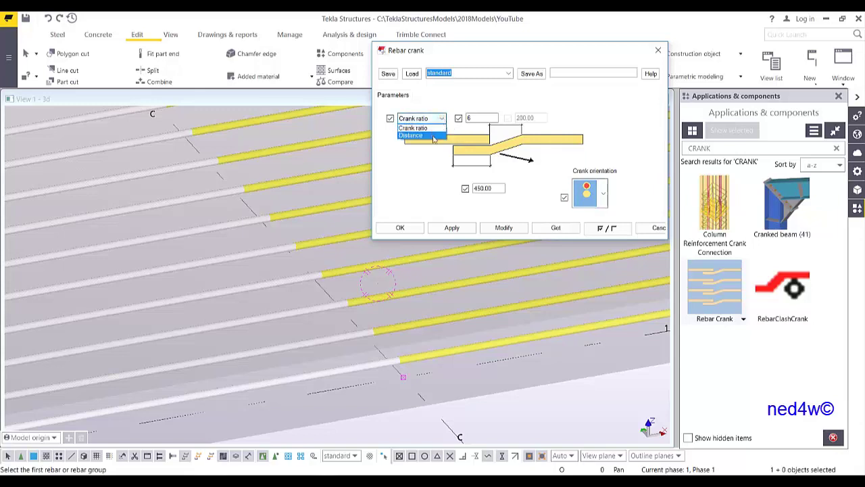
left_click(416, 134)
Step: Define the crank by Crank ratio 6 and apply the Rebar Crank settings with the 450.00 lap length
left_click(439, 120)
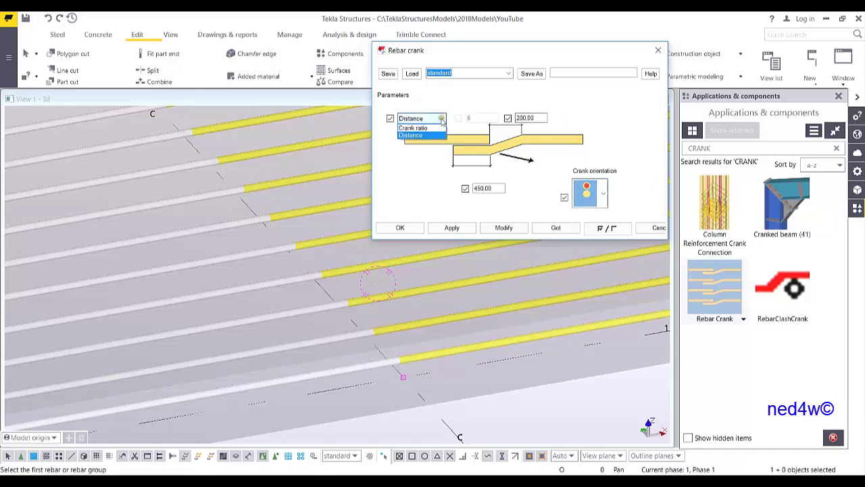
left_click(436, 127)
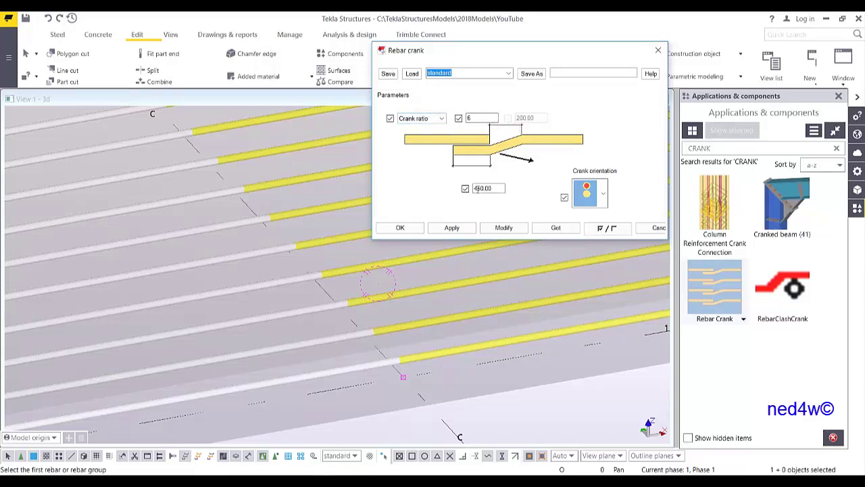
double_click(494, 188)
left_click(452, 229)
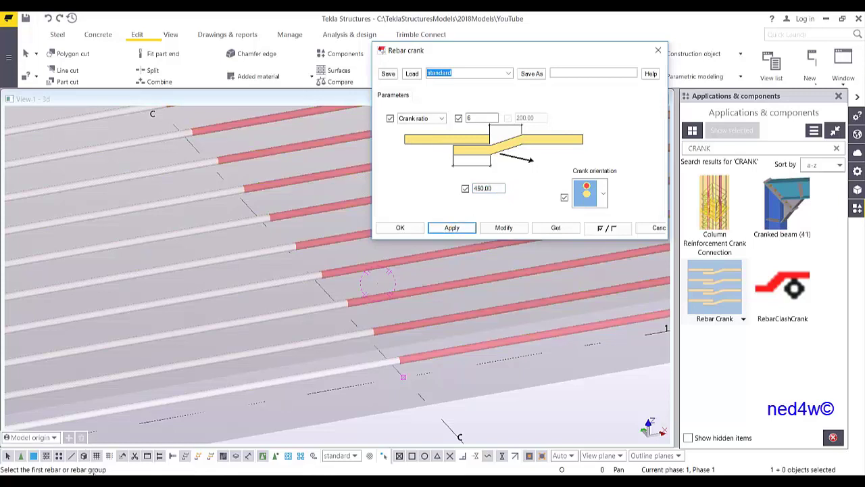
Step: Apply Rebar Crank at the grid C split, picking the bar group nearer the first split, followed by the group beyond grid C
left_click(362, 381)
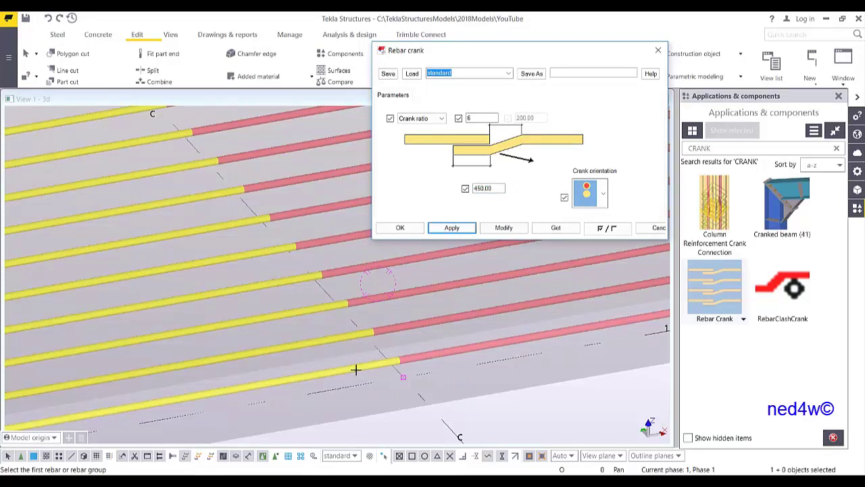
left_click(355, 369)
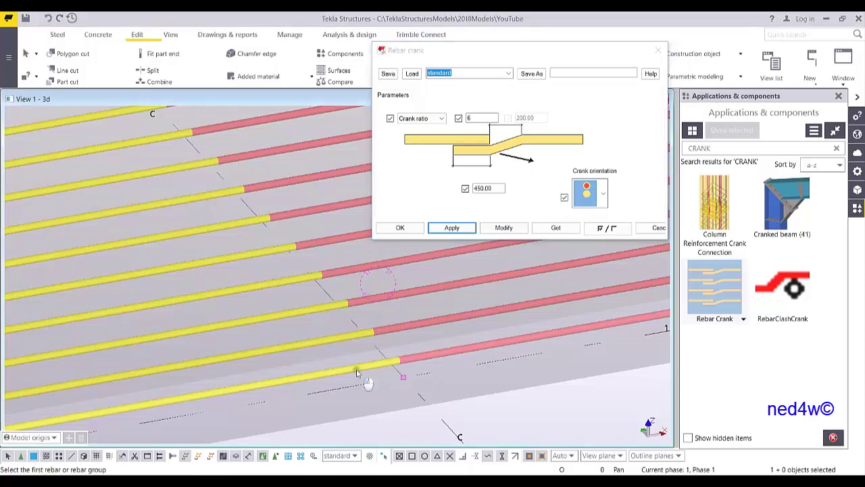
left_click(440, 354)
right_click(350, 289)
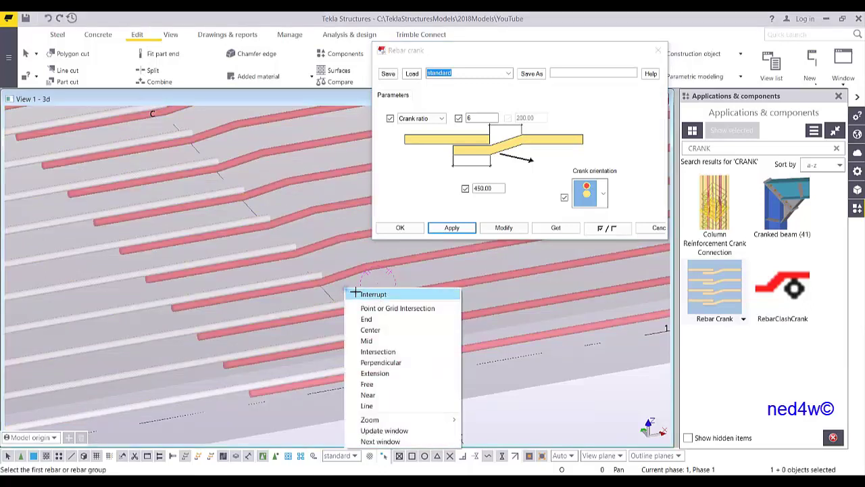
left_click(359, 294)
Step: Modify the grid C crank to the orientation with the red dot below the yellow dot, checking it in side view
scroll(399, 362, "up", 2)
middle_click_drag(397, 358, 350, 273, "ctrl")
scroll(447, 309, "up", 2)
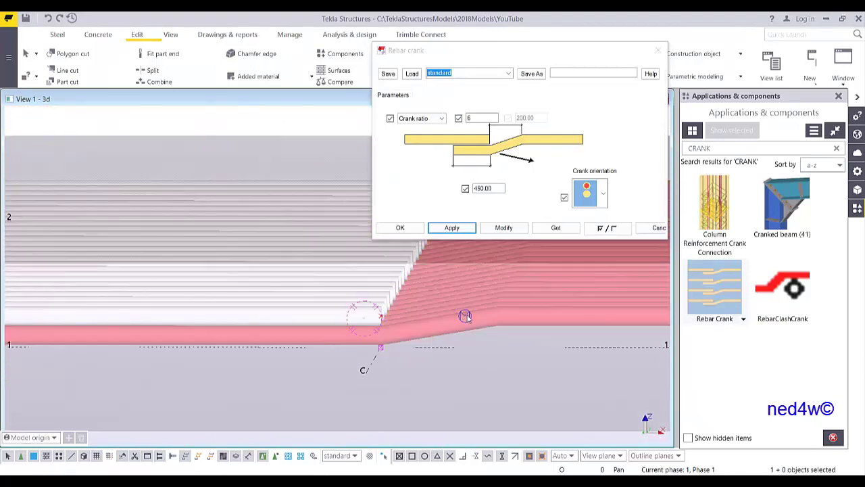
left_click(604, 192)
left_click(585, 253)
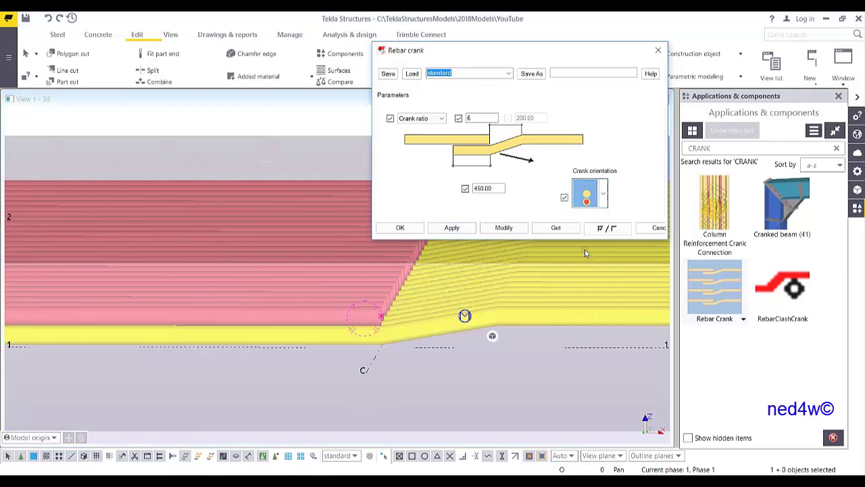
left_click(504, 228)
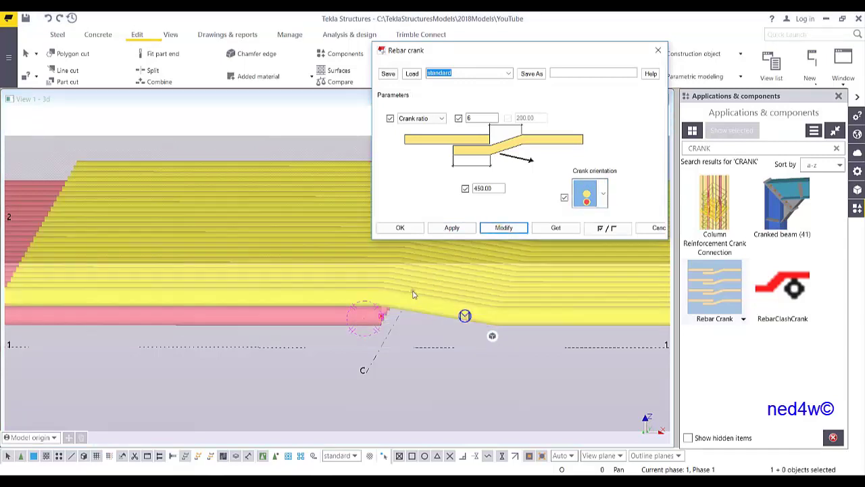
Step: Modify the grid C crank to the sideways orientation with the red dot left of the yellow dot
scroll(381, 376, "down", 4)
middle_click_drag(381, 375, 439, 407, "ctrl")
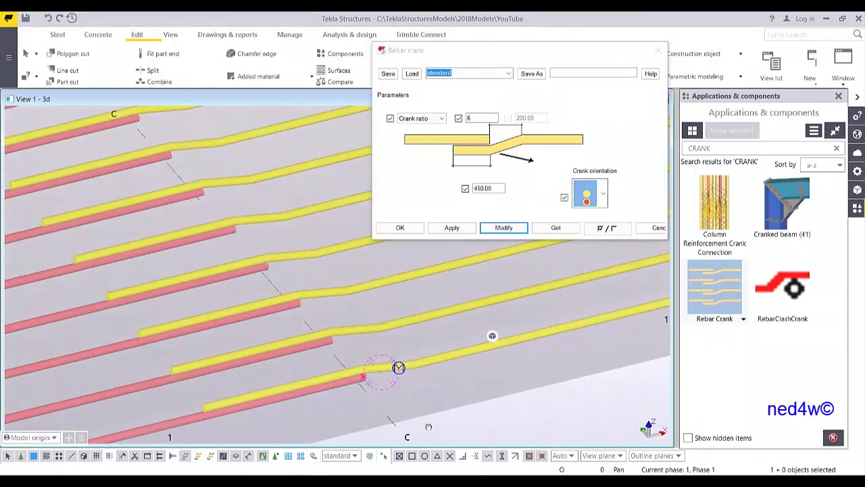
middle_click_drag(313, 341, 350, 424)
left_click(601, 192)
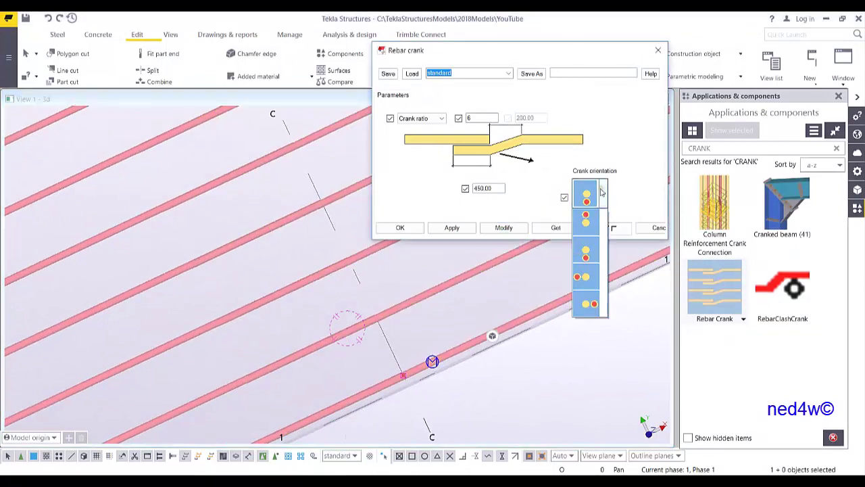
left_click(586, 277)
left_click(503, 228)
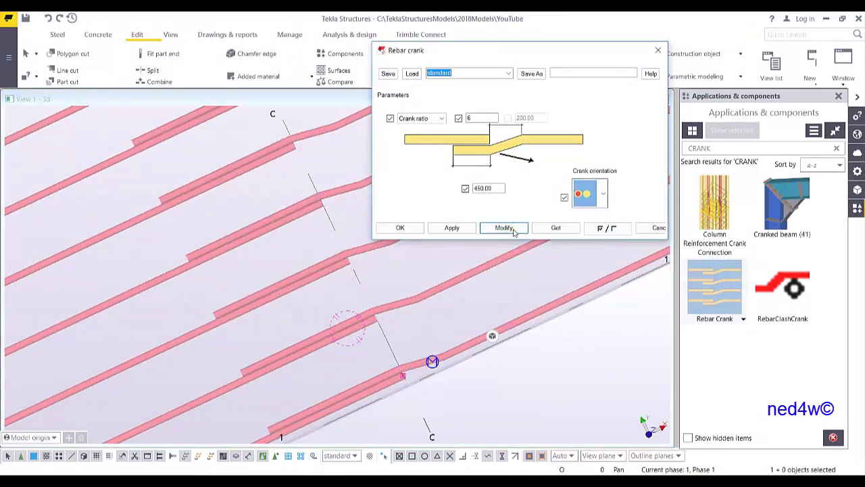
Step: Modify the grid C crank to the sideways orientation with the red dot right of the yellow dot
left_click(595, 193)
left_click(589, 301)
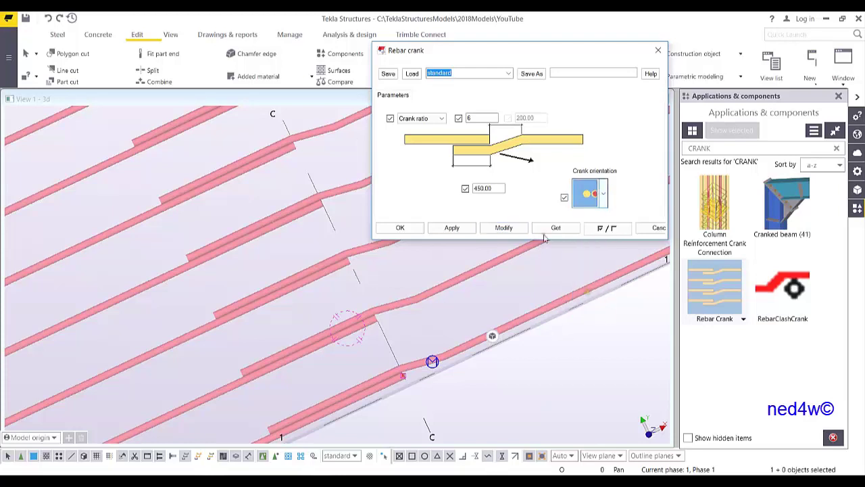
left_click(505, 228)
Step: Examine the component-made laps along grid C and compare them with the manually cranked laps at the first split
scroll(371, 281, "down", 2)
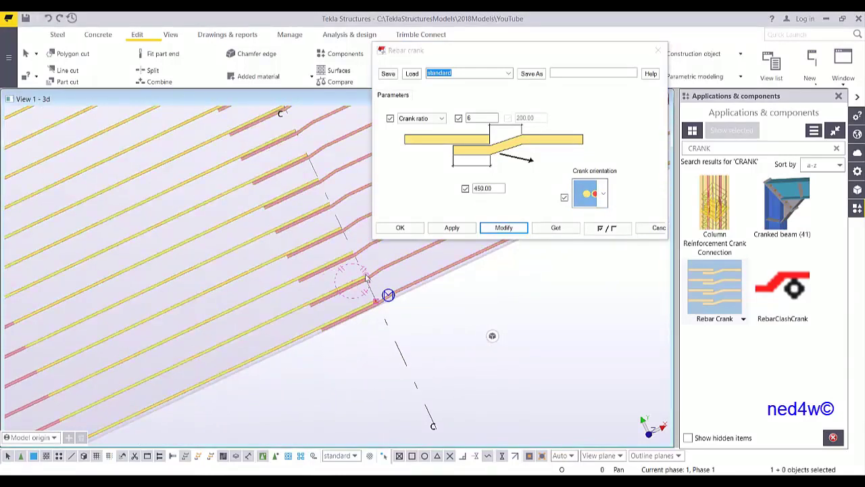
middle_click_drag(372, 281, 375, 247)
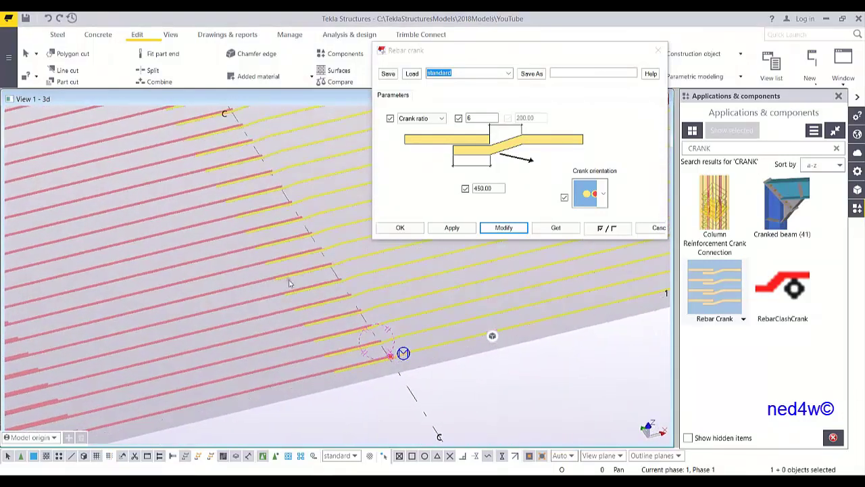
middle_click_drag(290, 282, 345, 284)
scroll(346, 287, "down", 1)
middle_click_drag(166, 396, 249, 376)
scroll(249, 375, "up", 2)
scroll(268, 363, "up", 2)
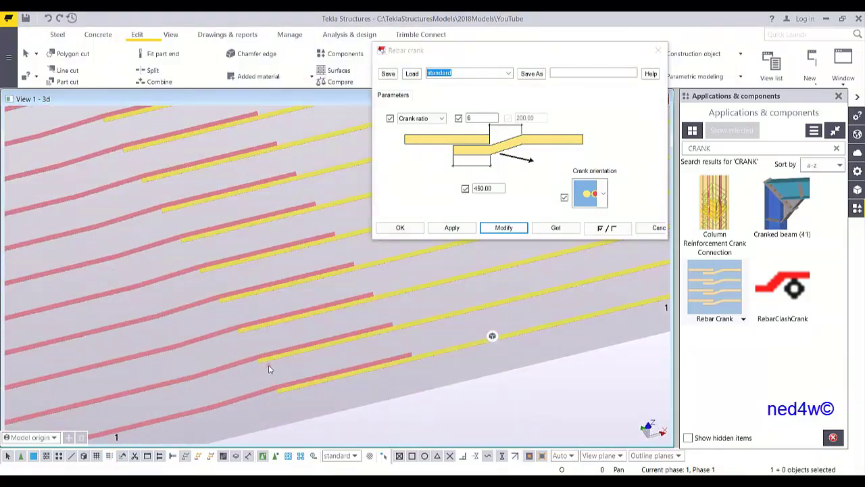
scroll(273, 359, "down", 4)
middle_click_drag(381, 326, 217, 377)
scroll(259, 340, "up", 2)
middle_click_drag(259, 341, 267, 368)
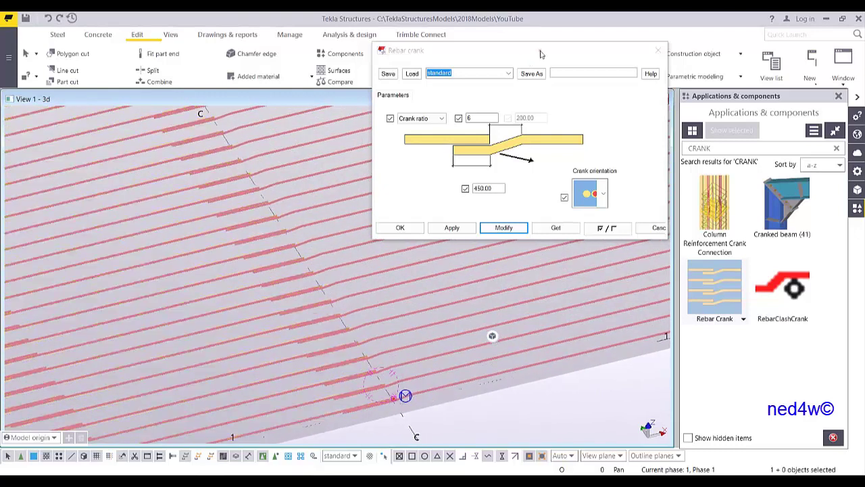
left_click_drag(541, 54, 541, 80)
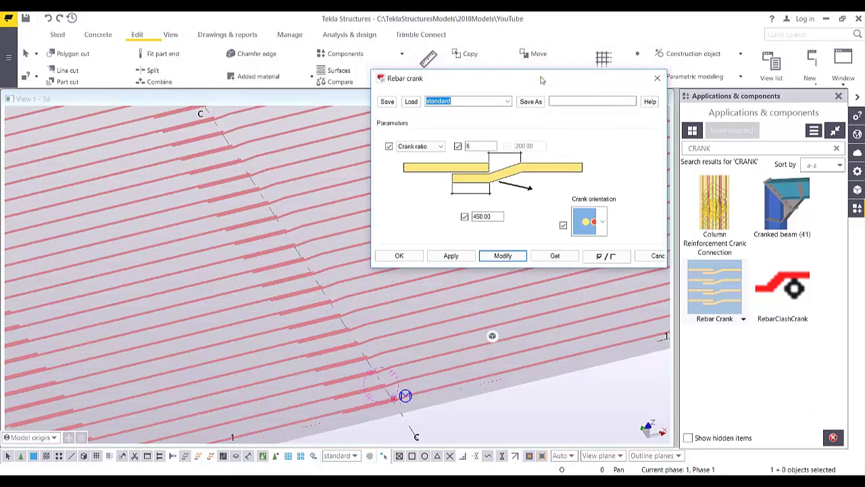